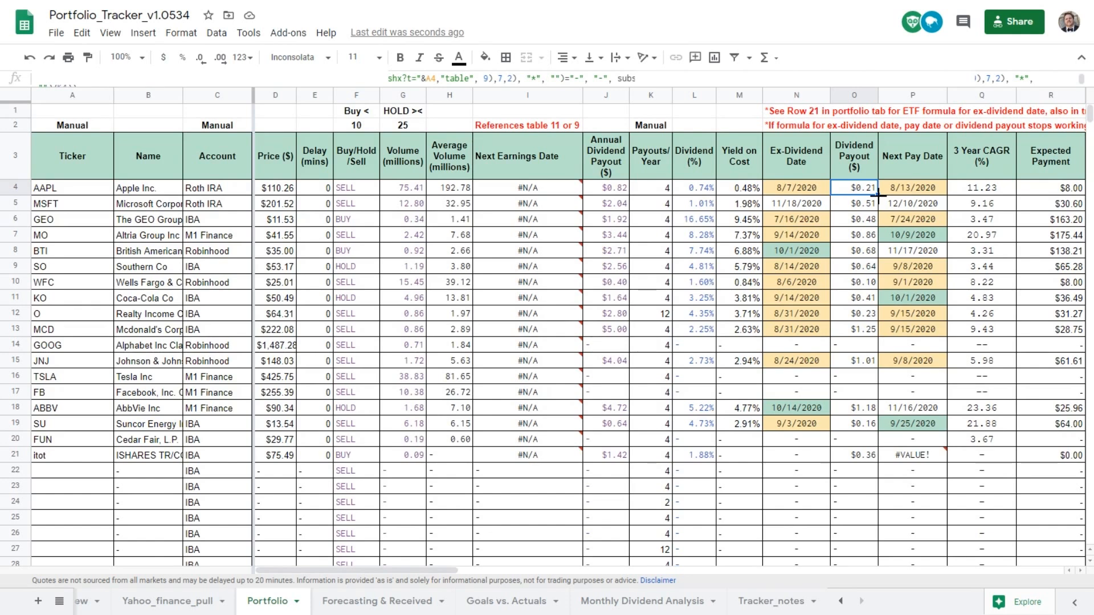
Fill AAPL's Dividend Payout formula down through the SO row and inspect the error on MSFT's payout cell
left_click_drag(878, 194, 875, 268)
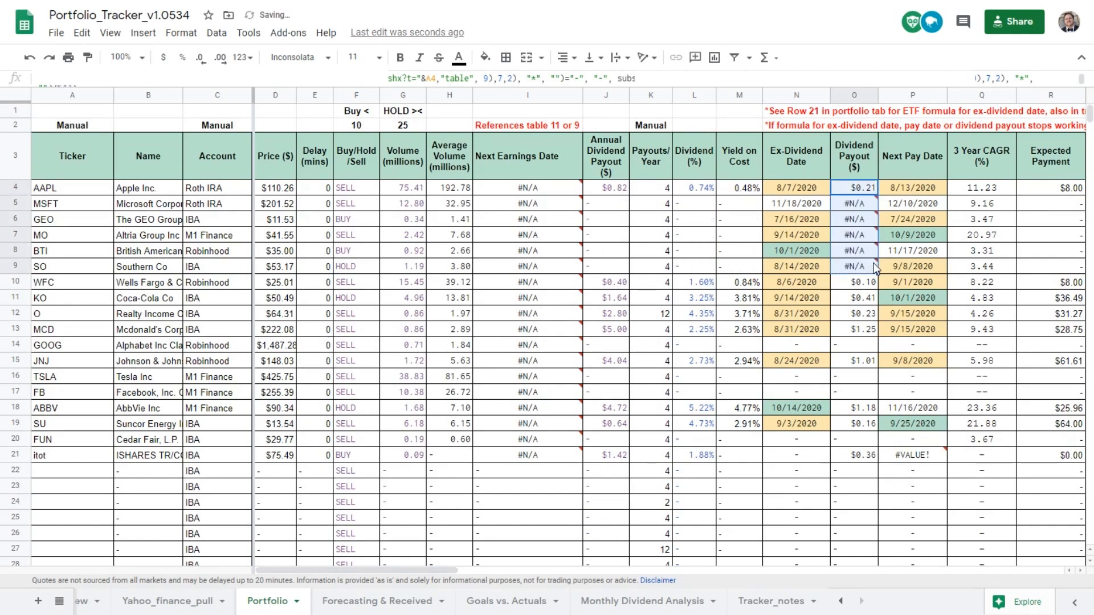
left_click(854, 207)
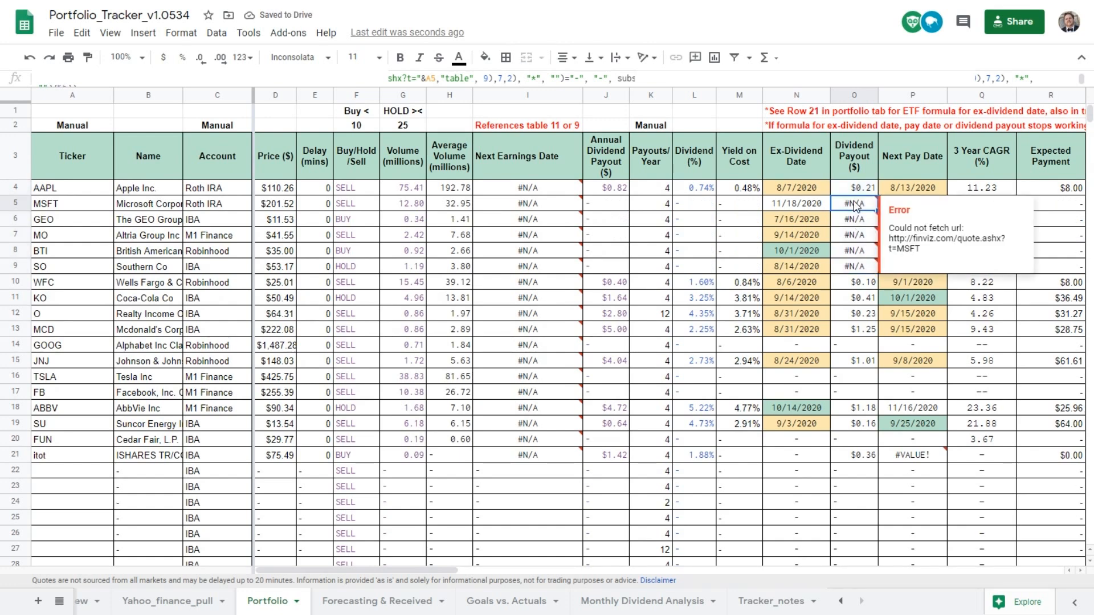
key("Up")
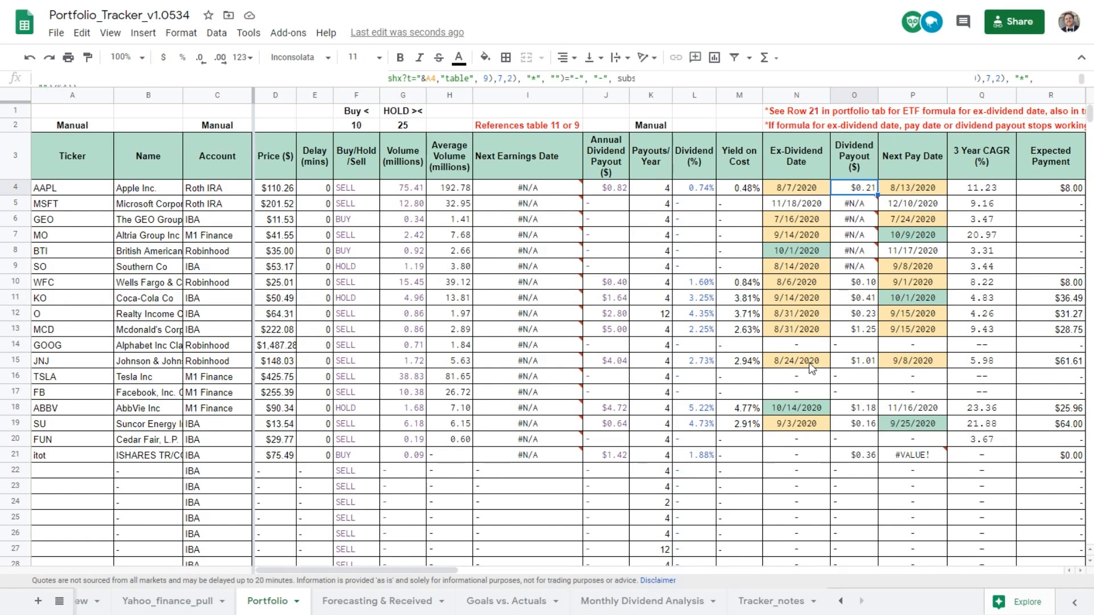
Compare the Dividend Payout formulas in the WFC and SO rows
key("Down")
key("Down")
key("Down")
key("Down")
key("Down")
key("Down")
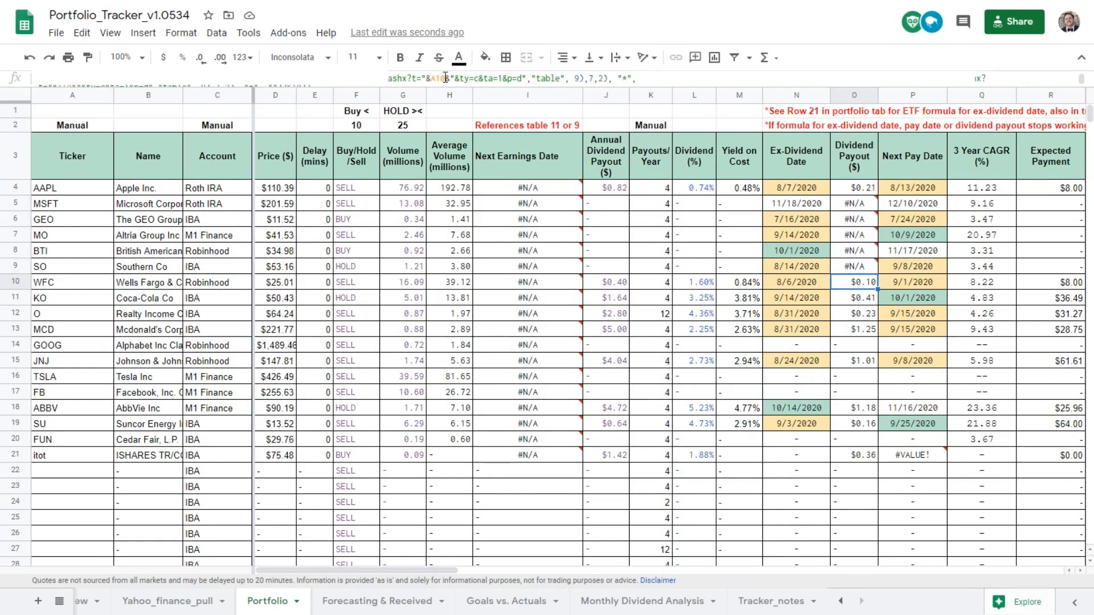
key("Up")
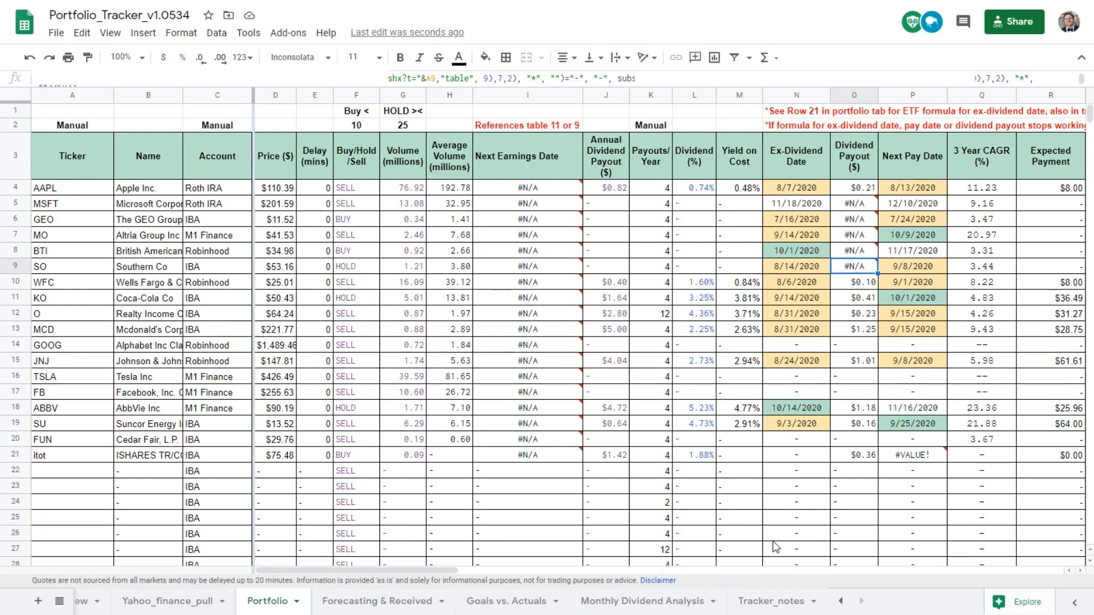
Review the reference Dividend Payout formulas on the Tracker_notes sheet and return to the Portfolio sheet
left_click(770, 602)
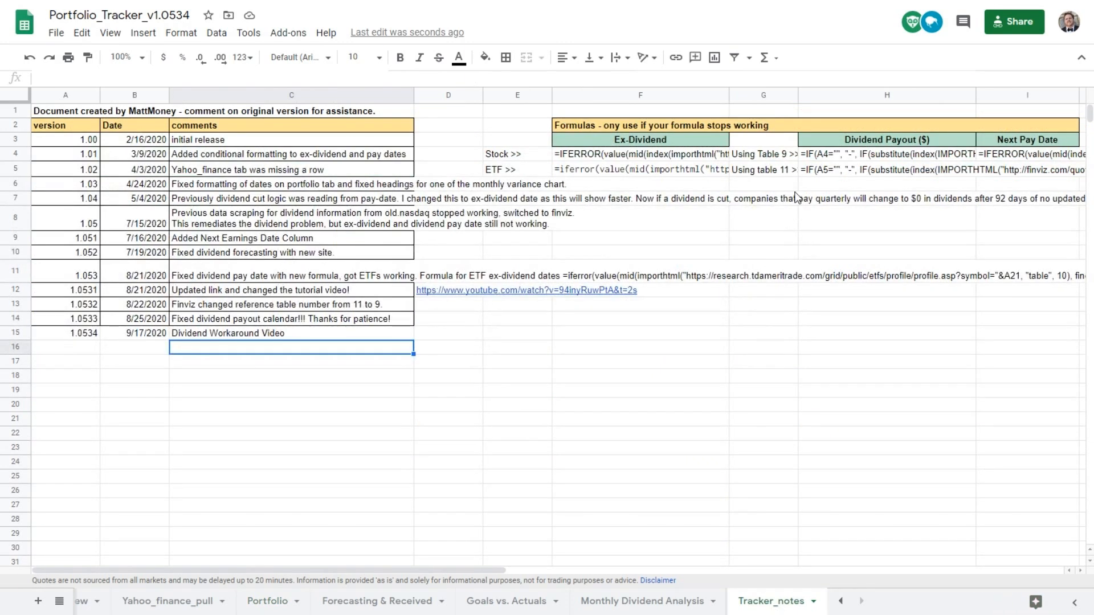
left_click(855, 168)
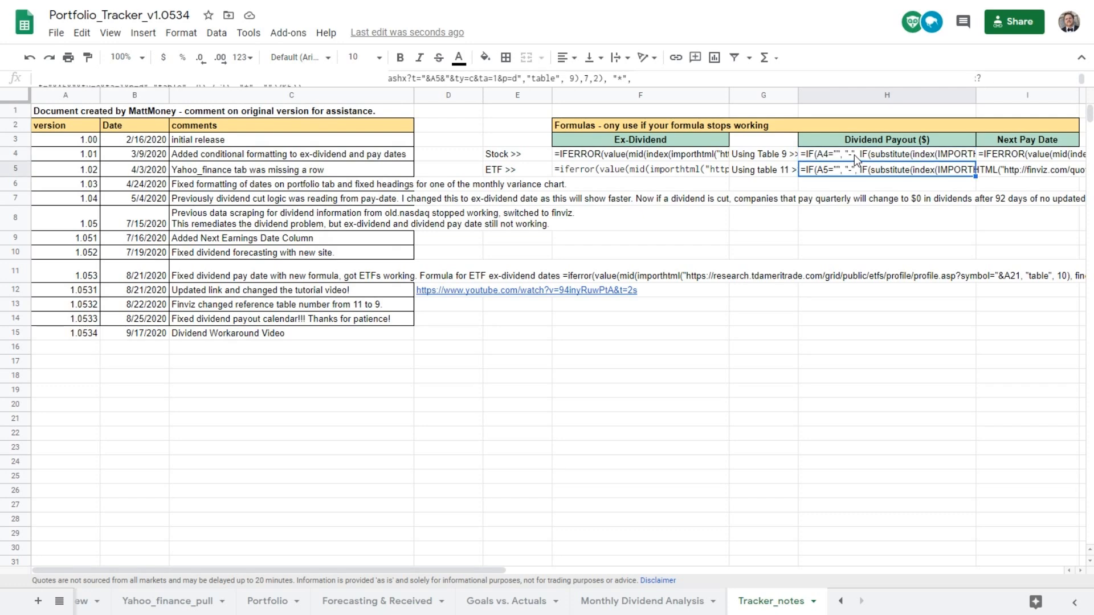
left_click(268, 601)
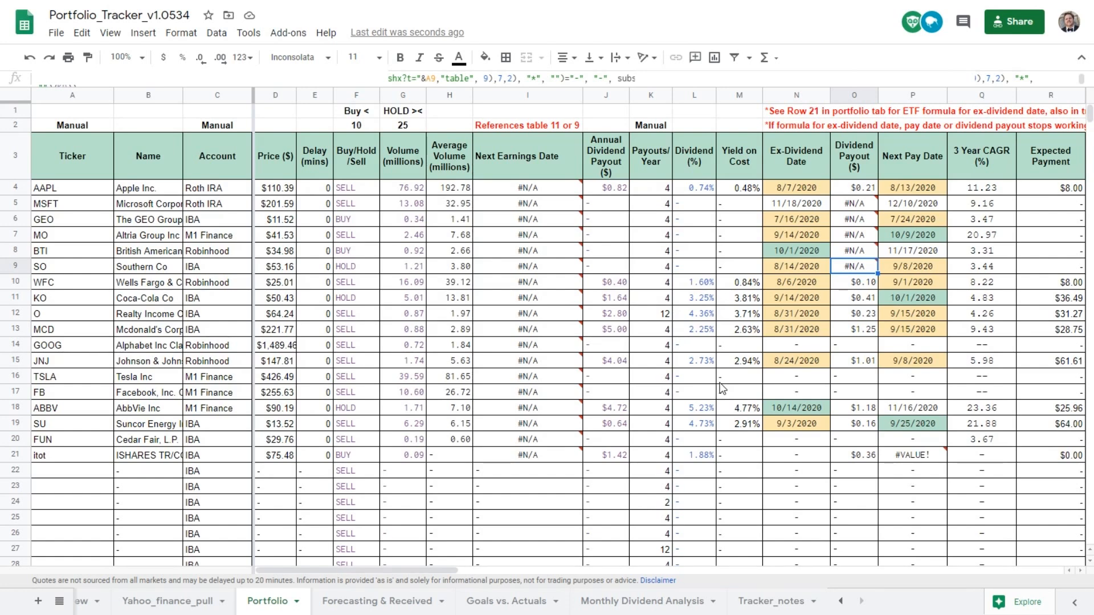
key("Left")
key("Left")
key("Left")
key("Left")
key("Left")
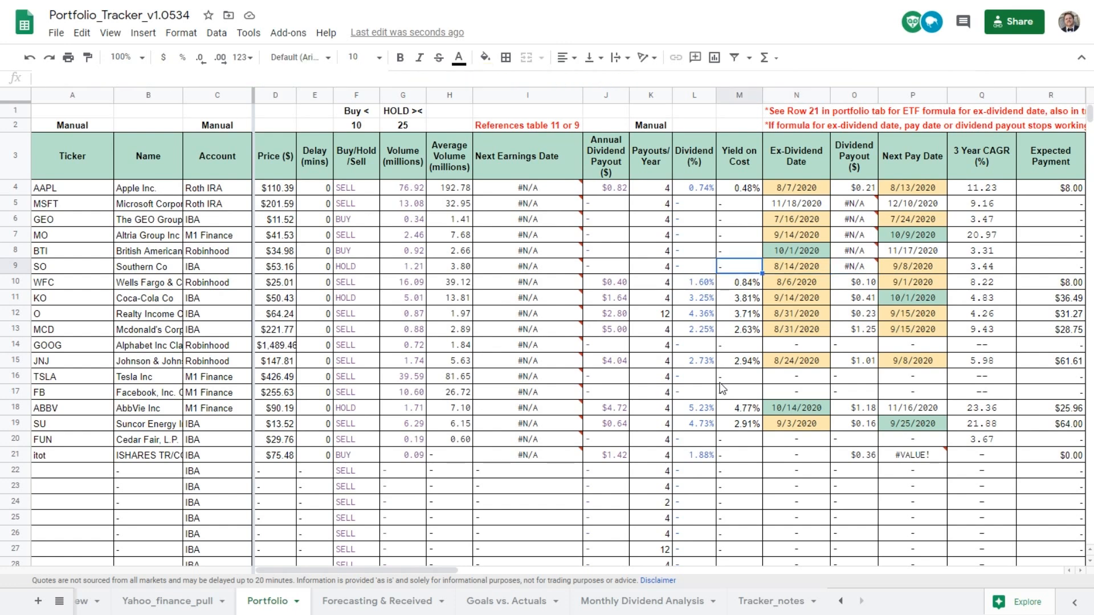
key("Left")
key("Right")
key("Right")
key("Right")
key("Right")
key("Right")
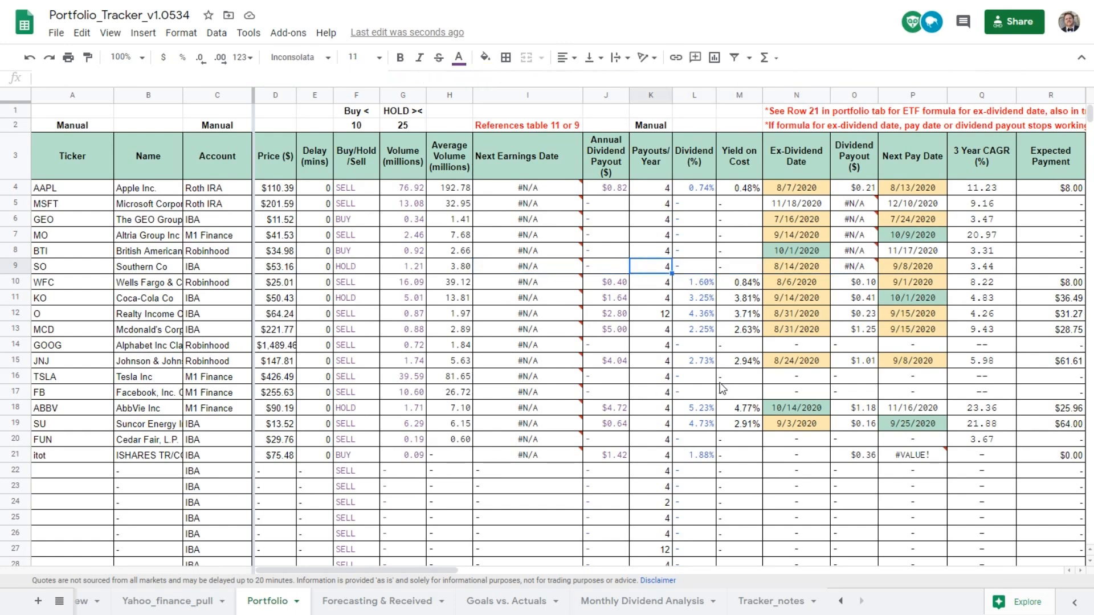
key("Right")
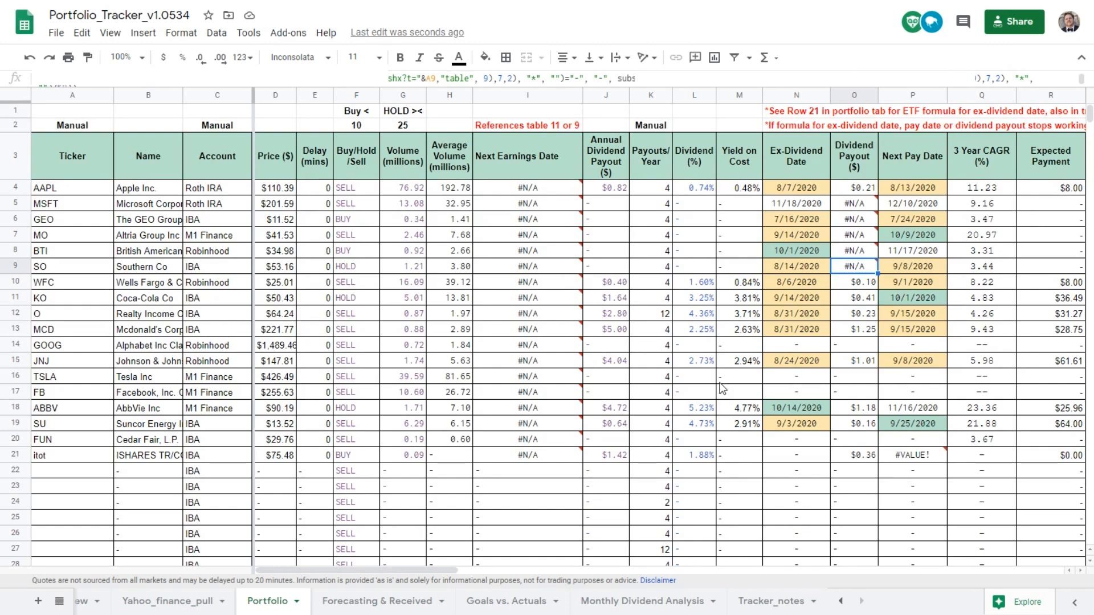
Examine the IMPORTHTML address and table number in AAPL's Dividend Payout formula without changing it
key("Up")
key("Up")
key("Up")
key("Up")
key("Up")
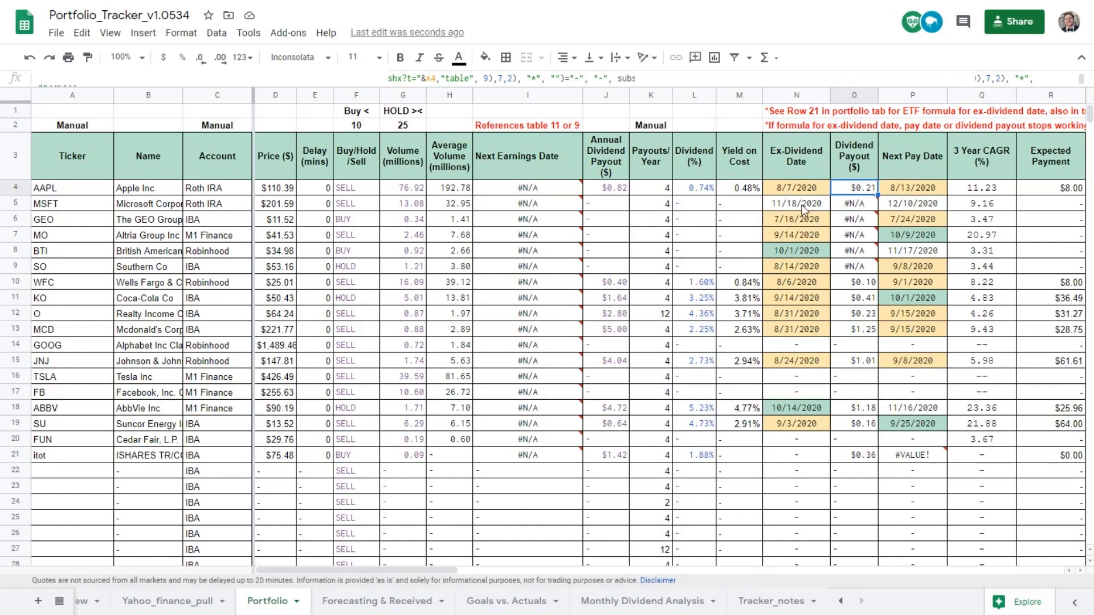
left_click(677, 81)
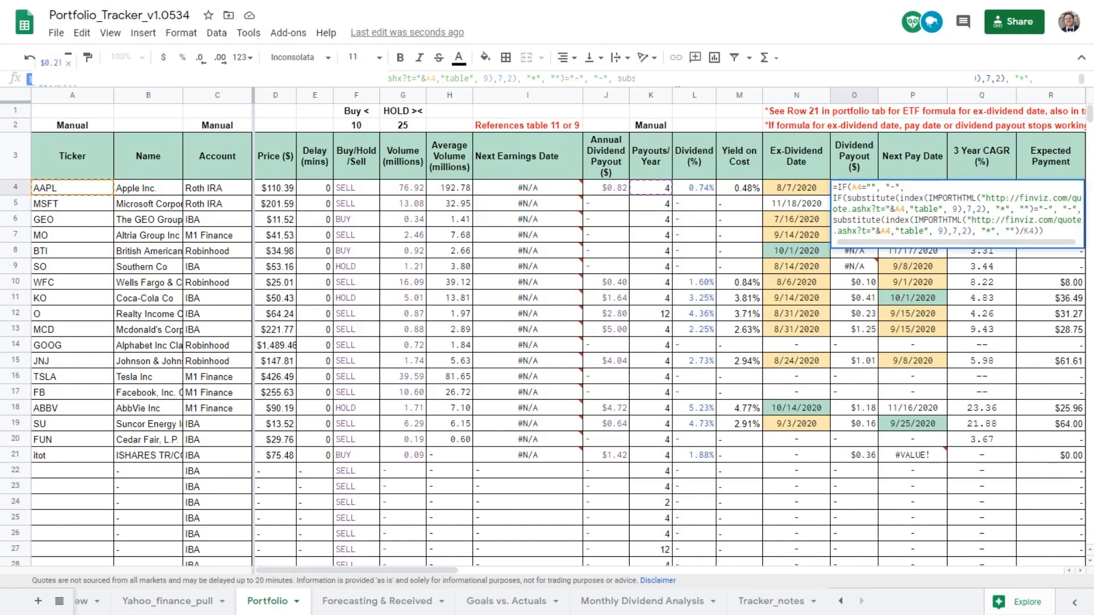
key("Escape")
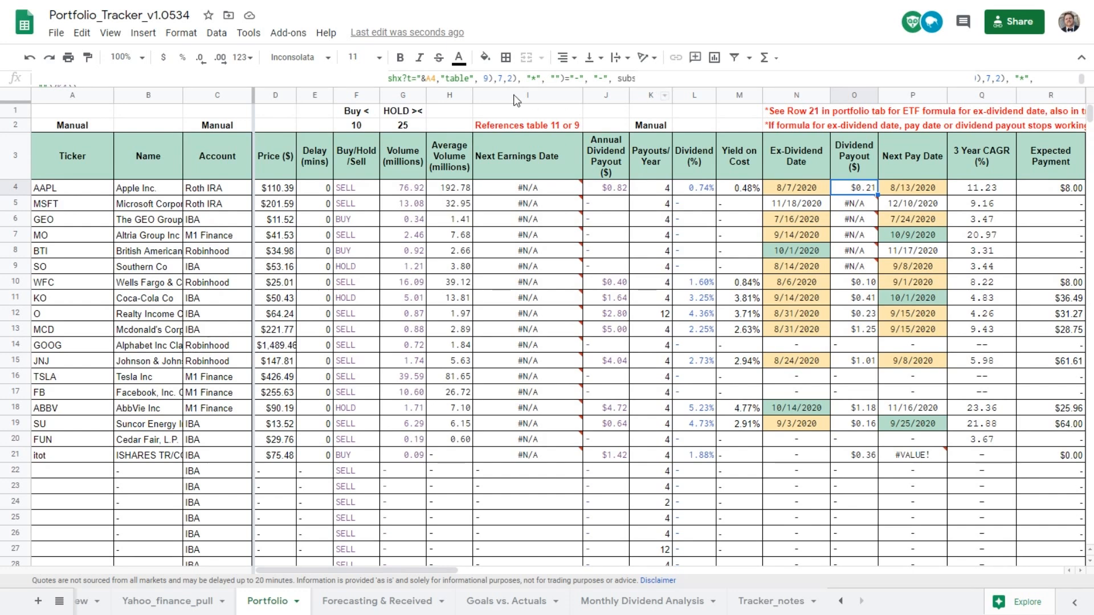
left_click(489, 80)
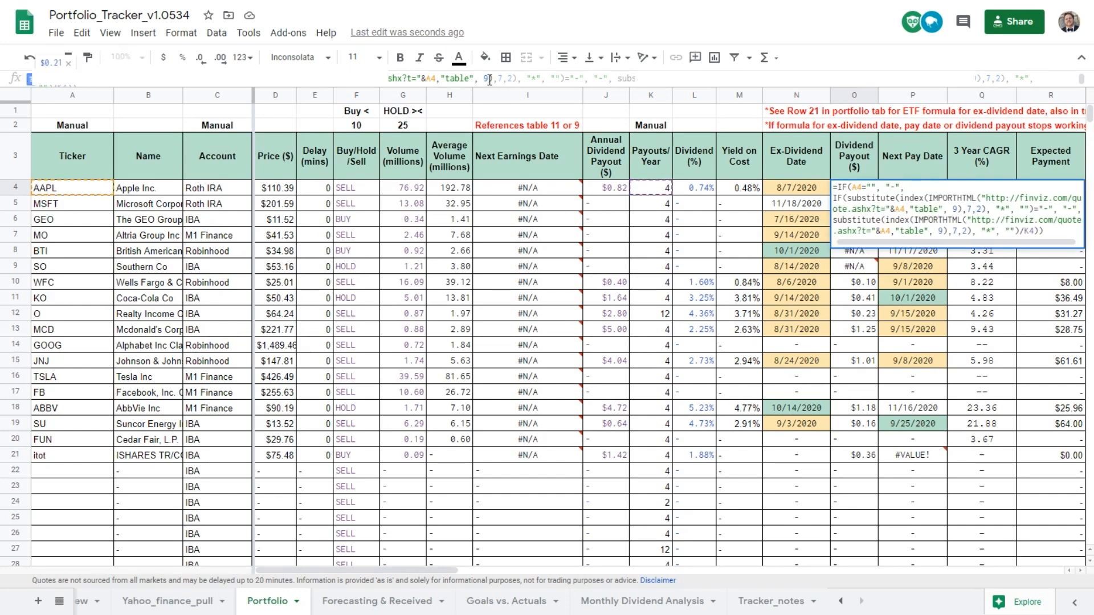
key("Return")
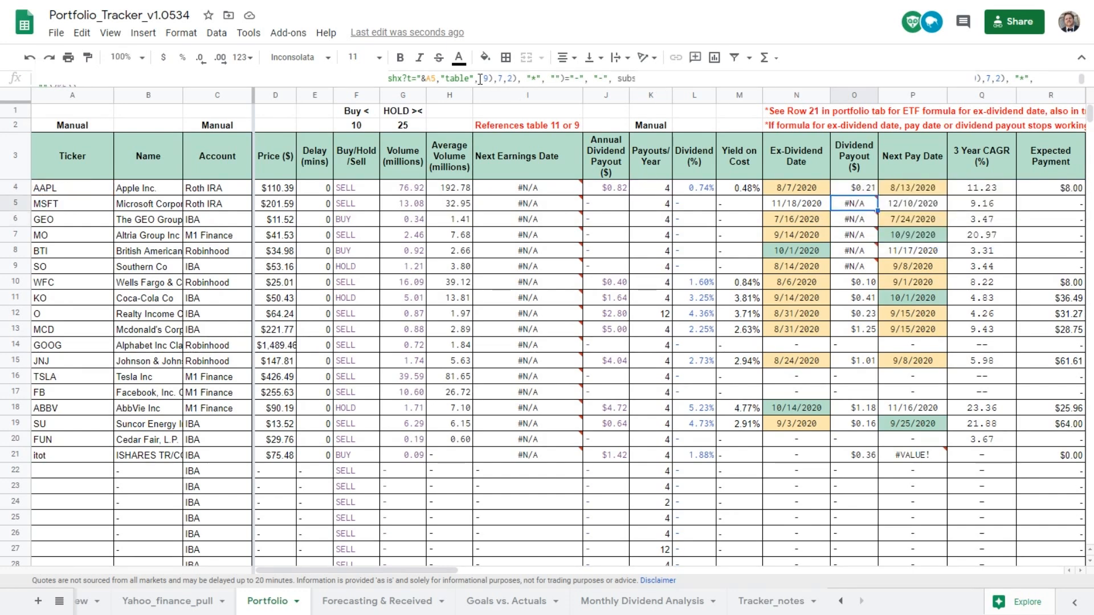
Examine the extra finviz URL parameters after the ticker reference in WFC's Dividend Payout formula
key("Down")
key("Down")
key("Down")
key("Down")
key("Down")
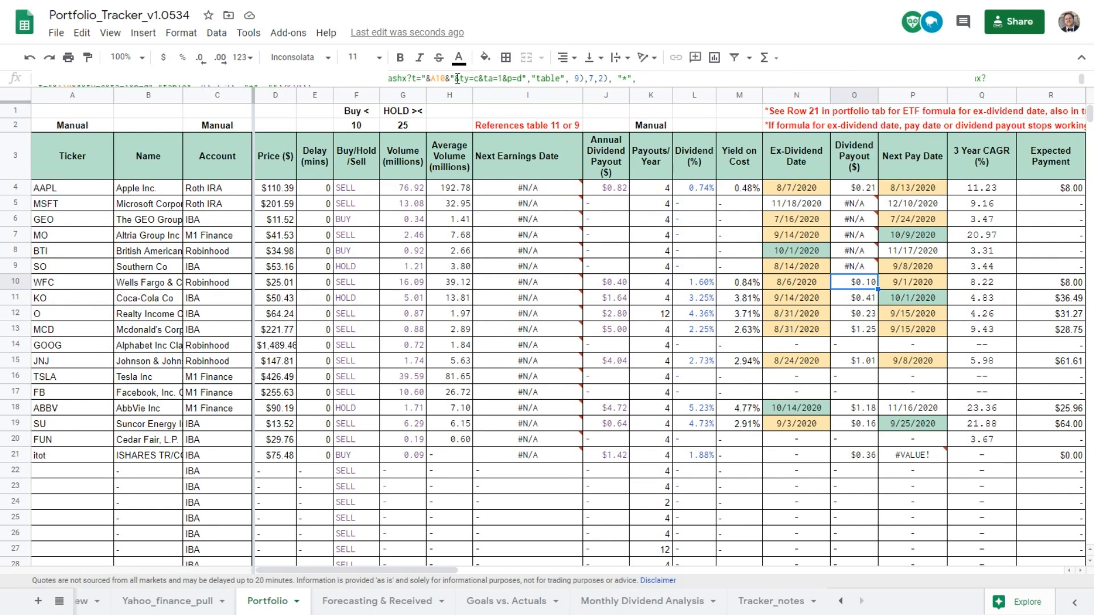
triple_click(457, 78)
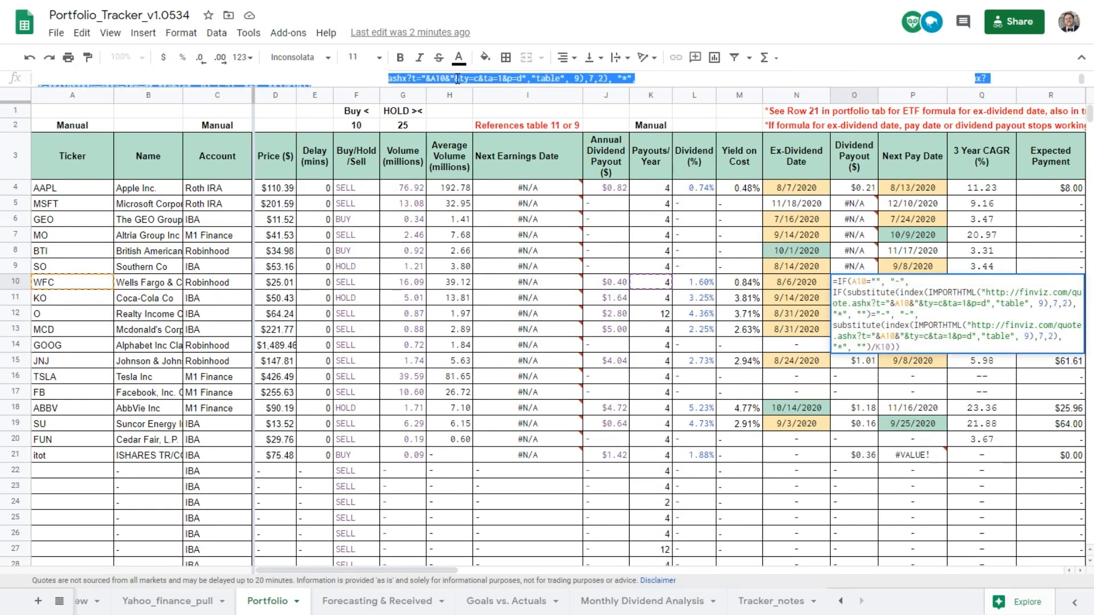
key("Escape")
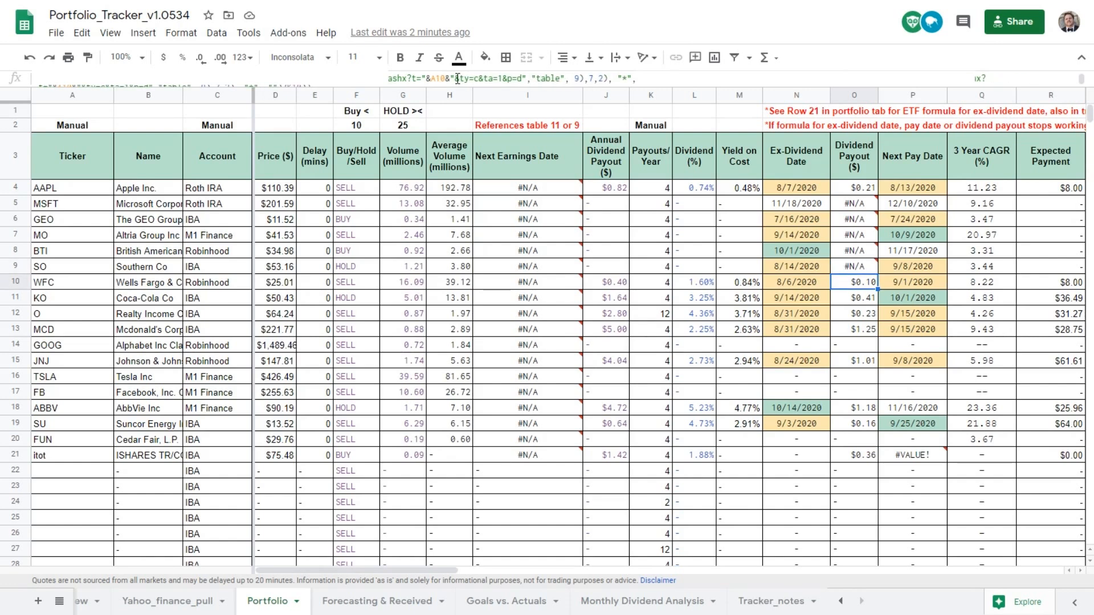
Copy the full text of WFC's Dividend Payout formula and paste it into SO's Dividend Payout cell
left_click(447, 78)
triple_click(447, 79)
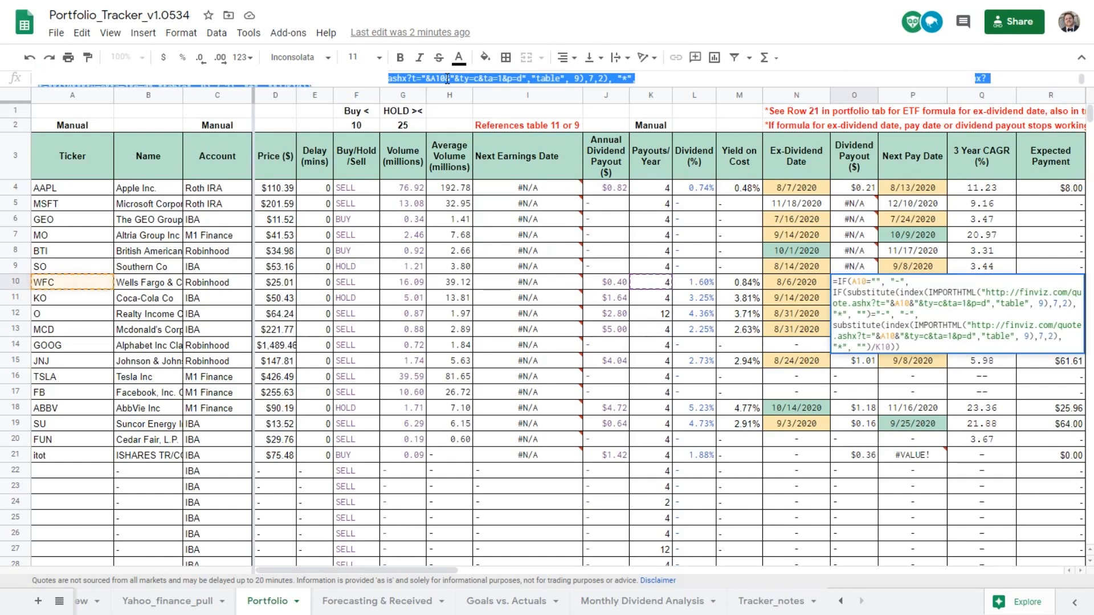
key("Escape")
key("Up")
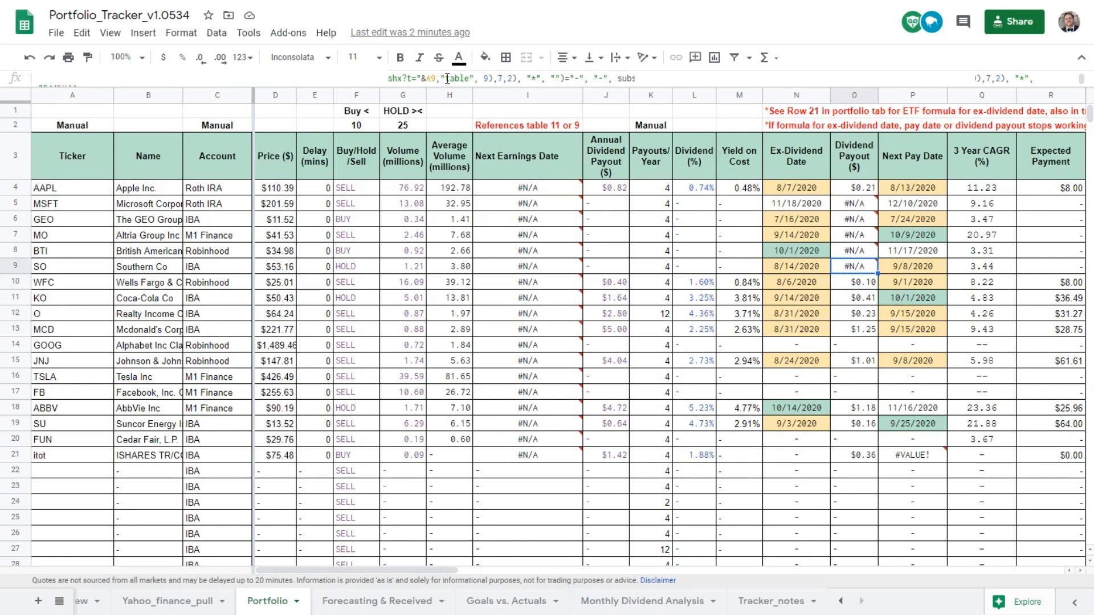
key("ctrl+v")
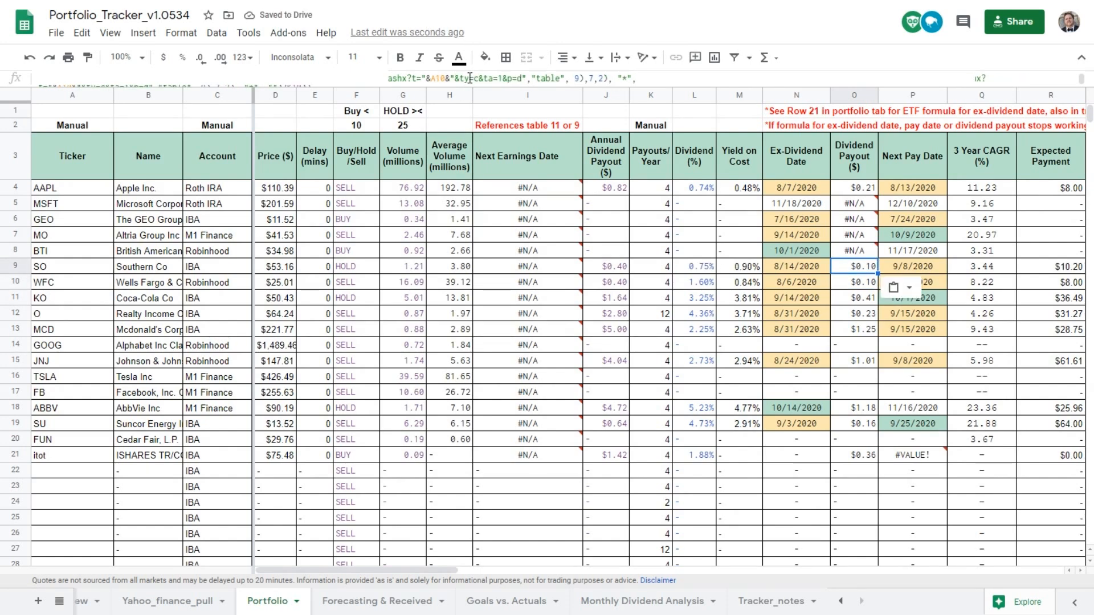
Check which ticker row the pasted formula in SO's Dividend Payout cell references
left_click(469, 78)
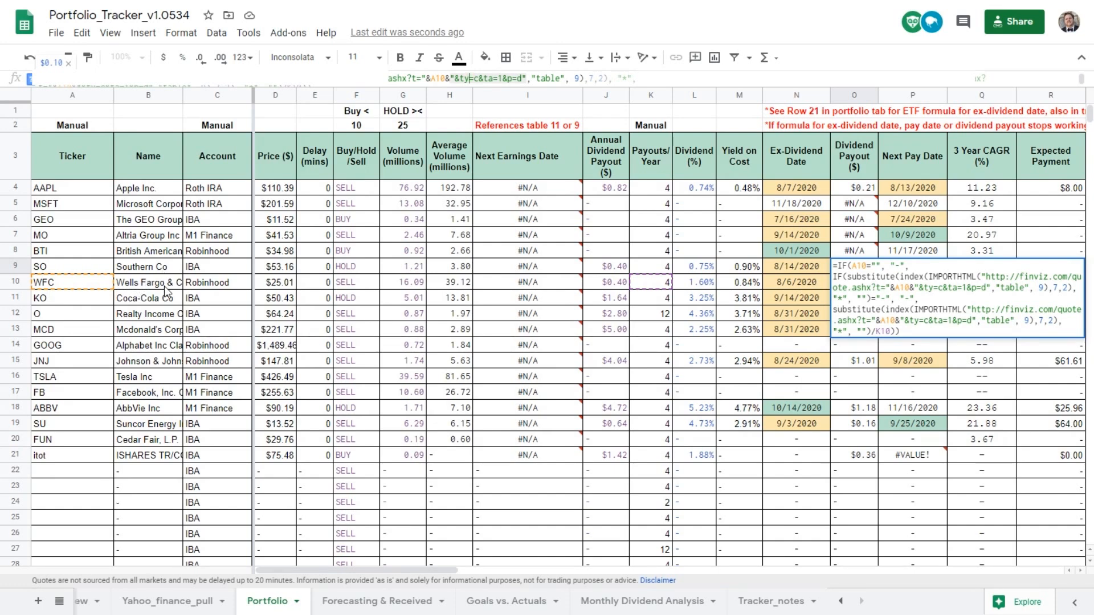
key("Escape")
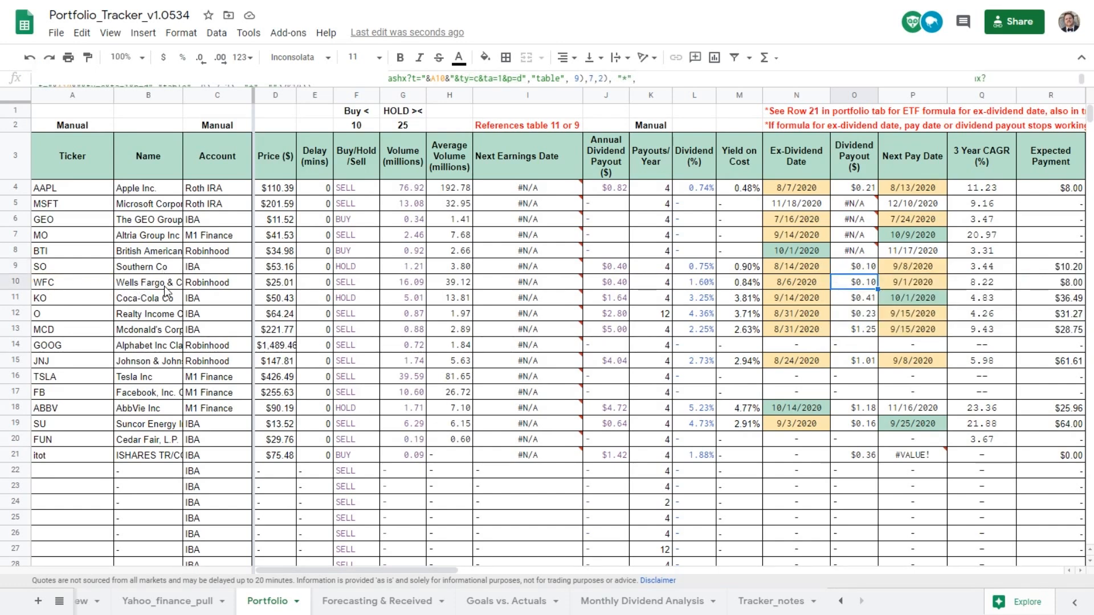
key("Up")
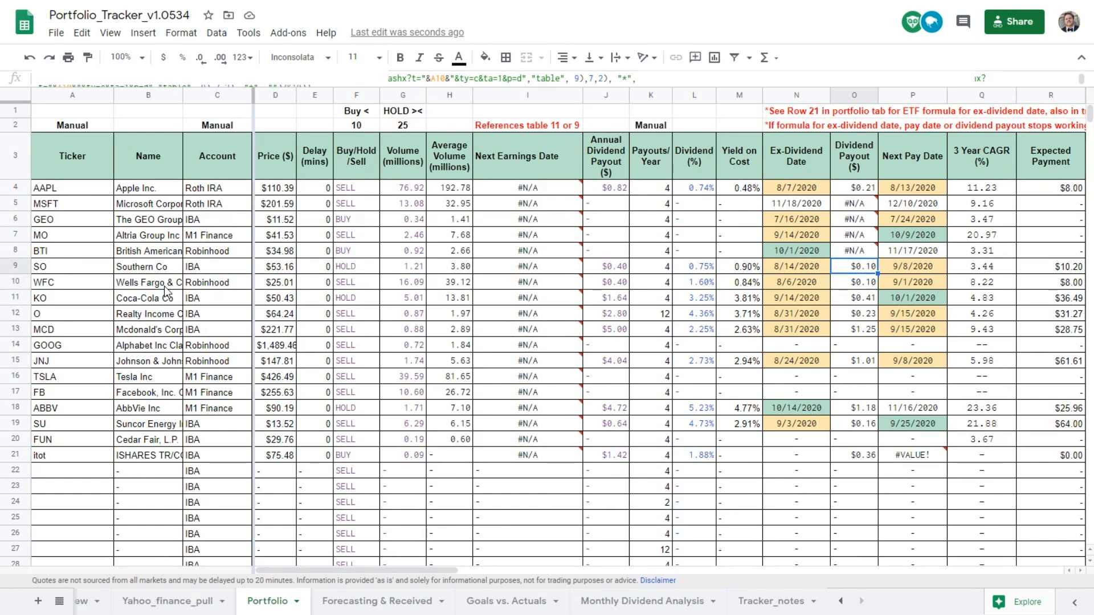
Fill WFC's Dividend Payout formula up into the SO row, and from there up into the BTI row
key("Down")
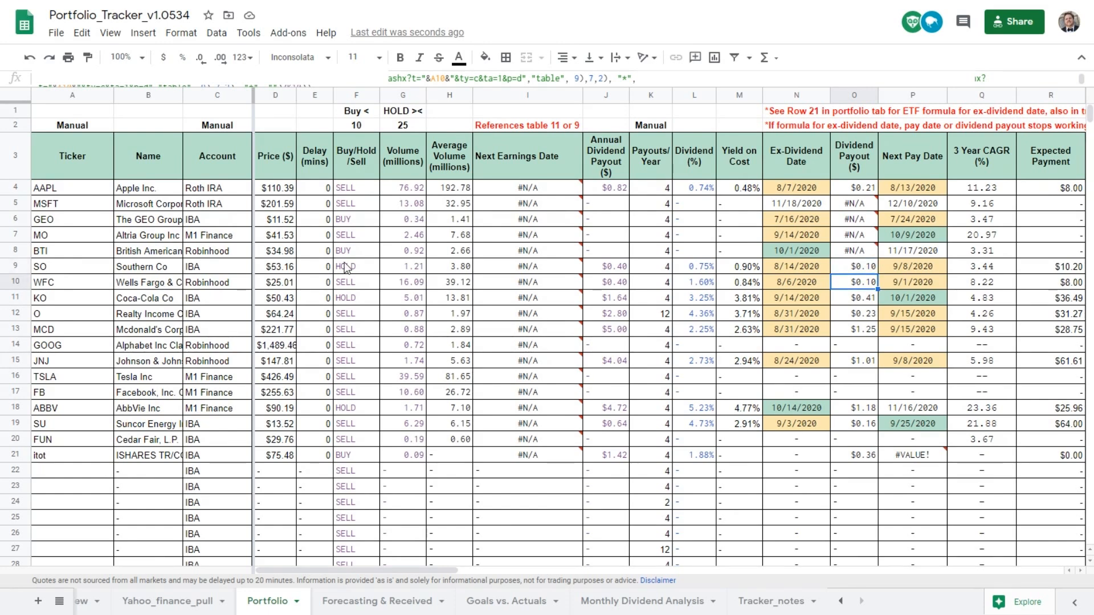
left_click_drag(878, 289, 875, 267)
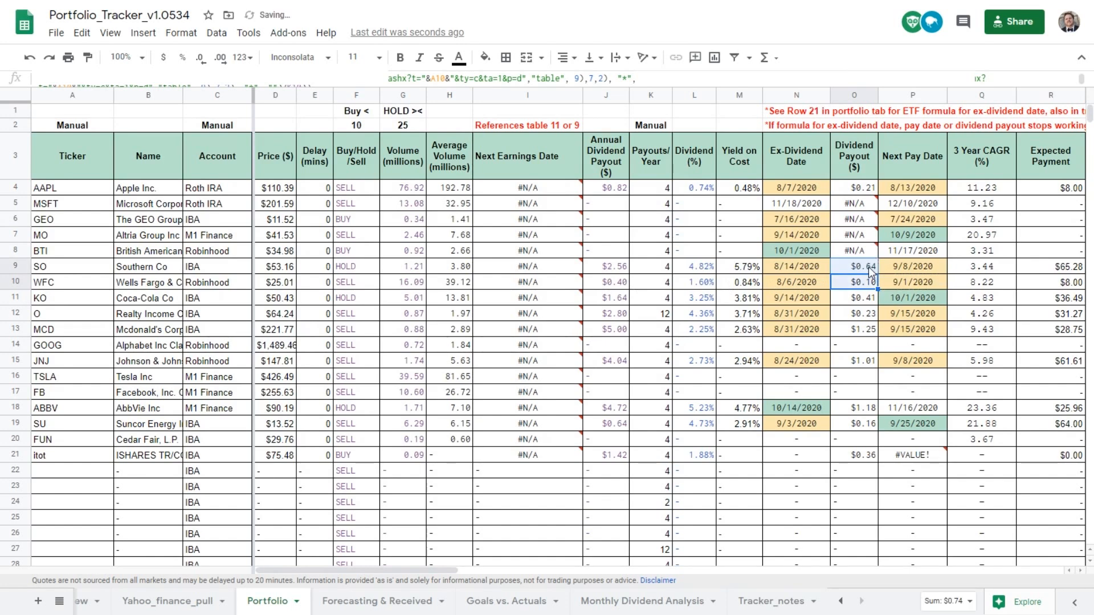
left_click(870, 272)
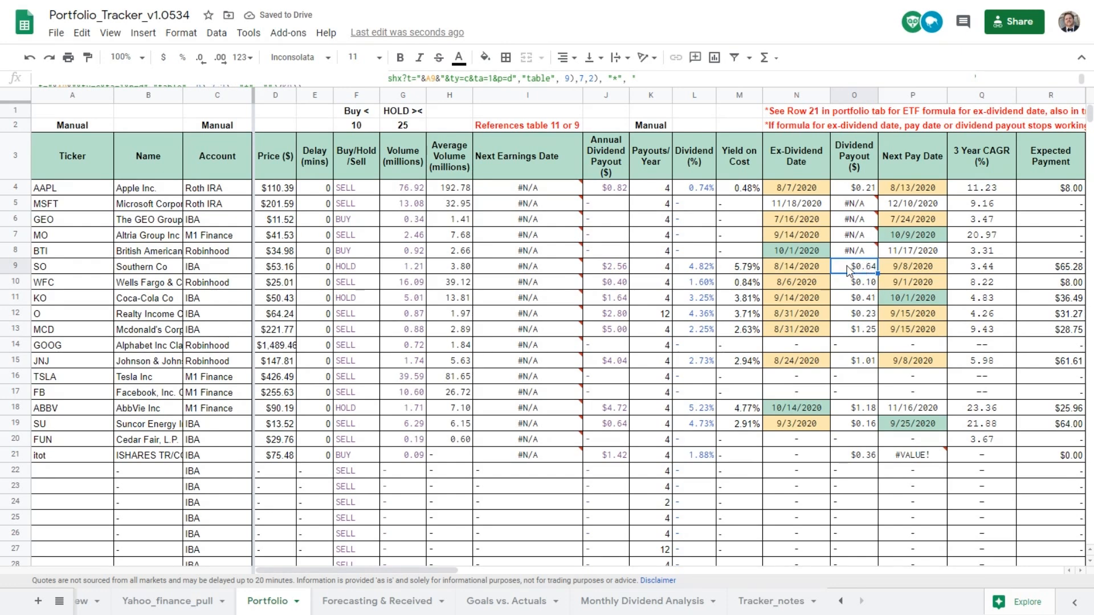
left_click_drag(875, 273, 872, 252)
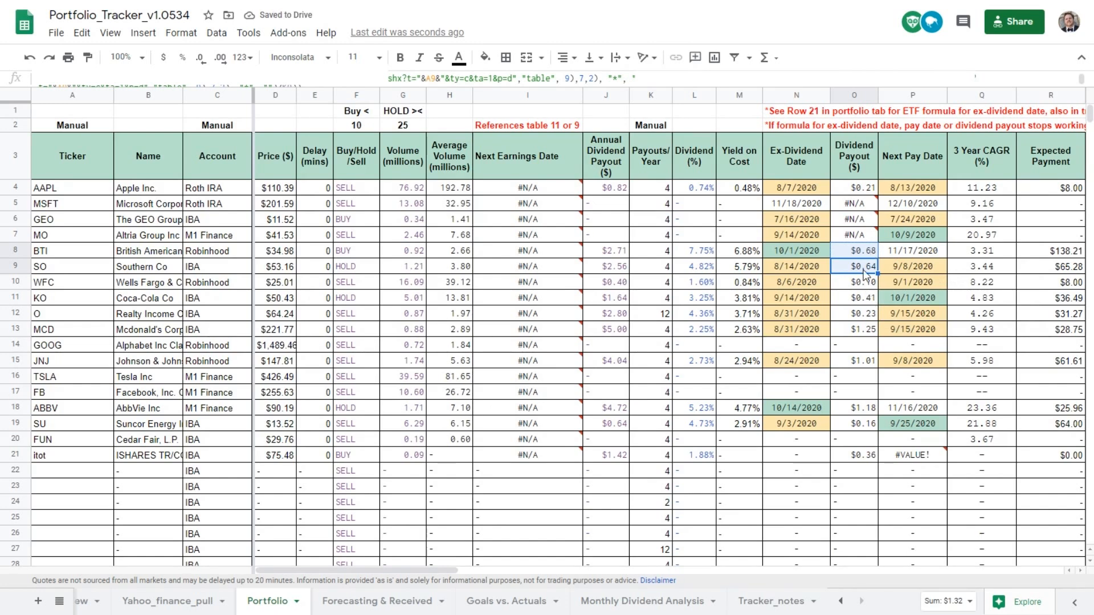
left_click(865, 256)
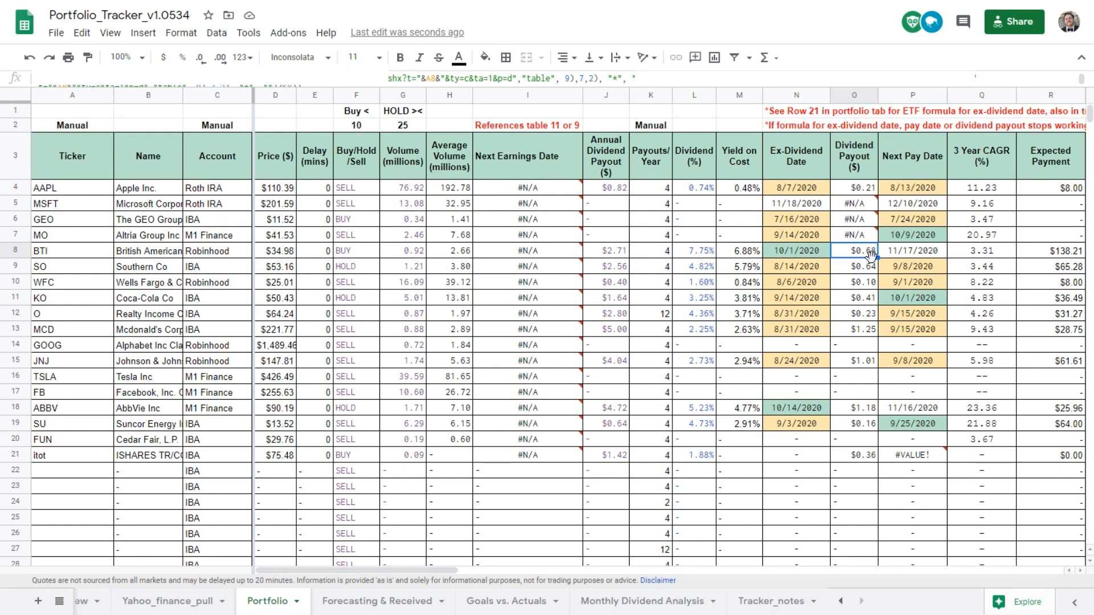
Fill BTI's Dividend Payout formula up through the MO, GEO and MSFT rows, and undo that fill
left_click_drag(874, 255, 876, 216)
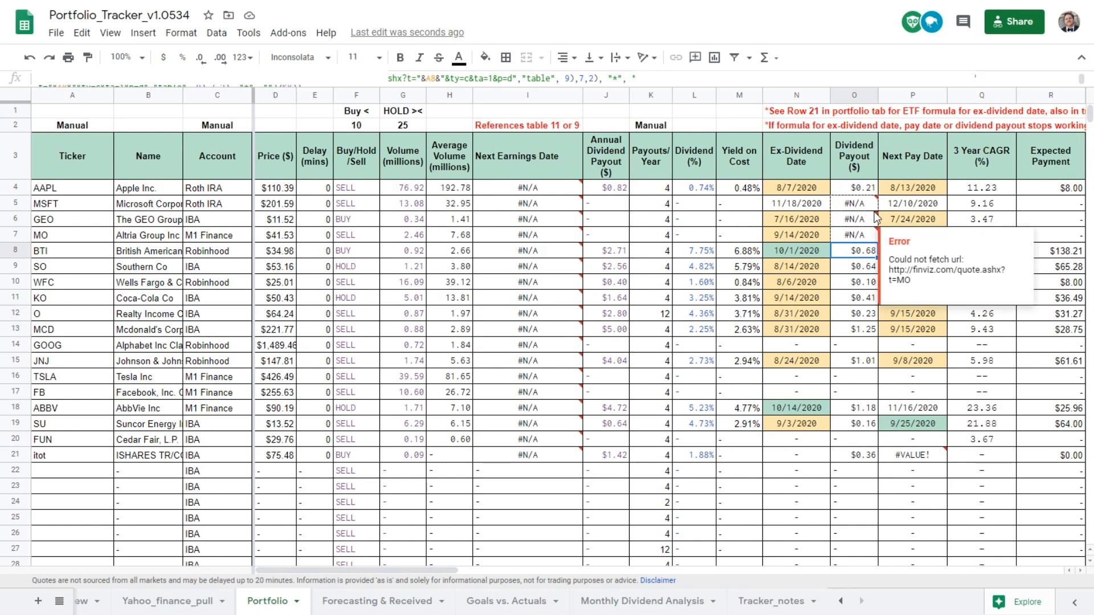
left_click(864, 242)
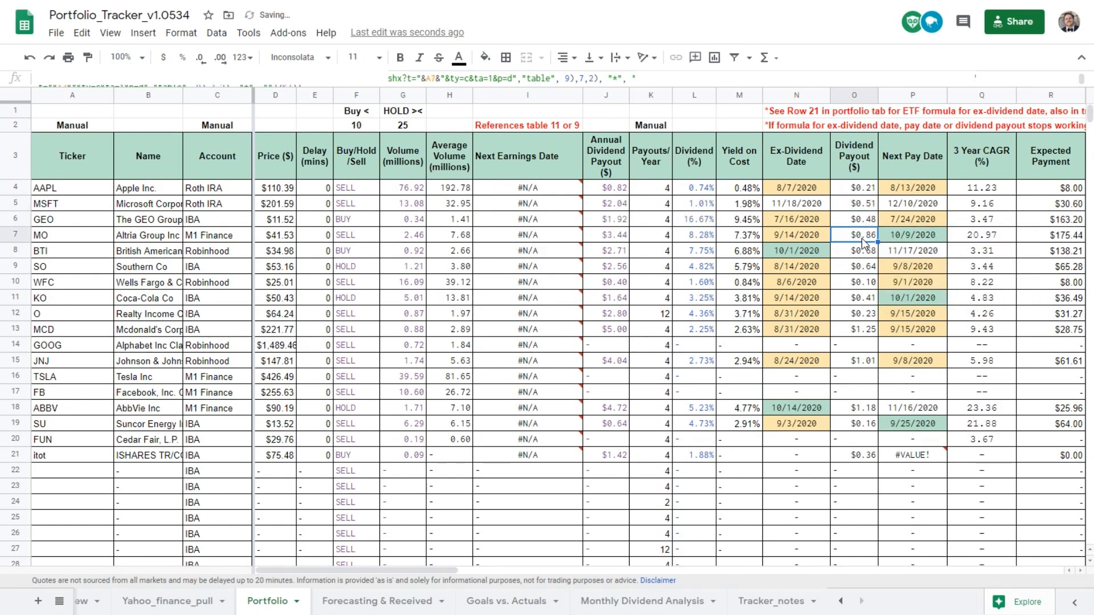
key("ctrl+z")
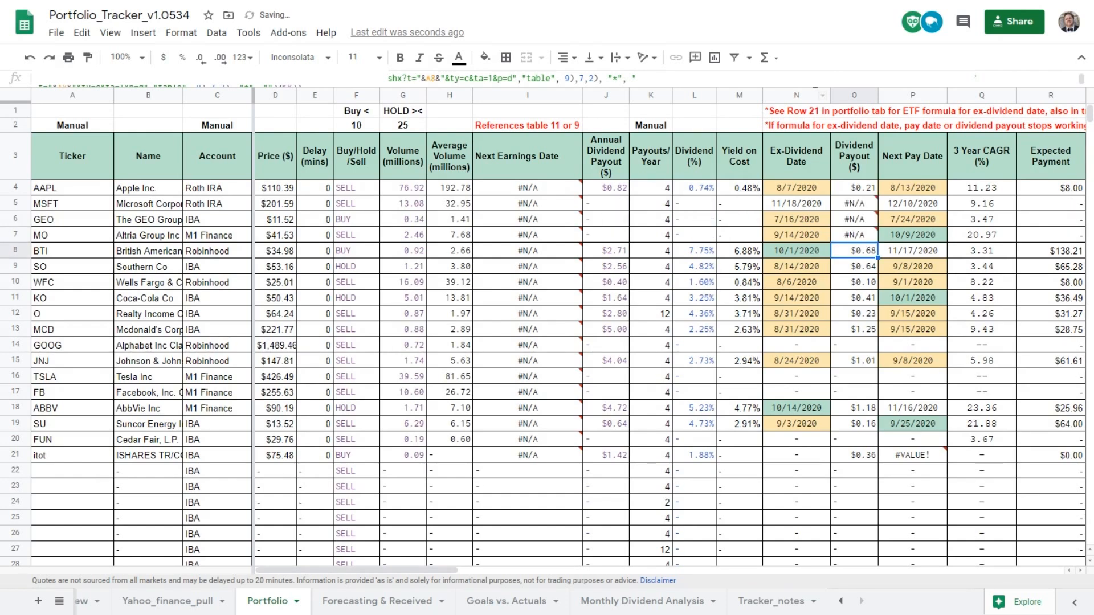
Copy the full text of BTI's Dividend Payout formula and paste it over the formula in MO's Dividend Payout cell
key("Return")
key("ctrl+a")
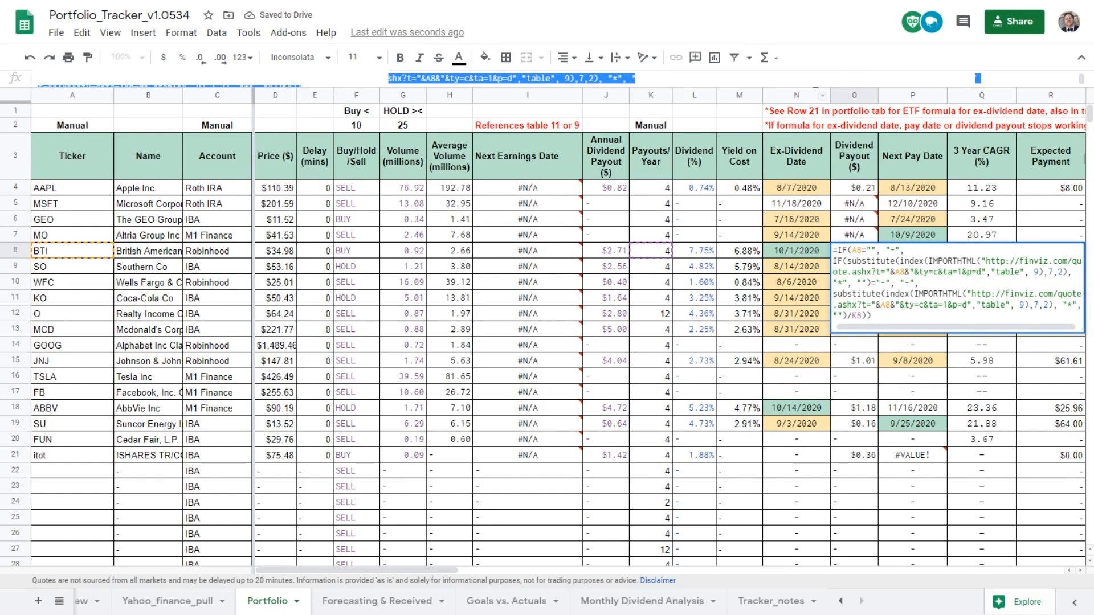
key("Return")
key("Up")
key("Up")
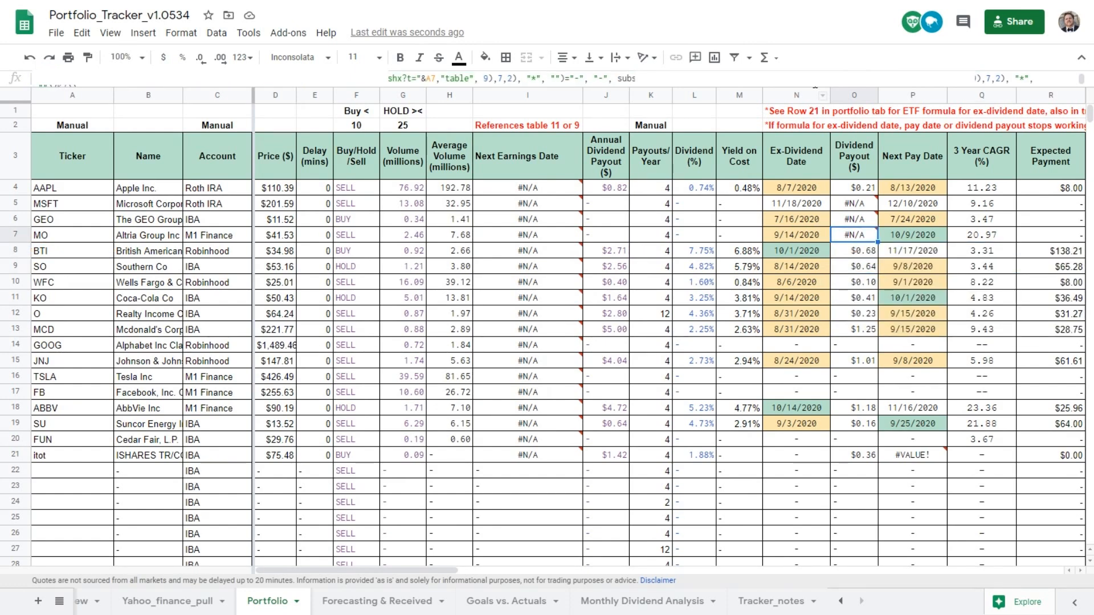
left_click(814, 87)
key("ctrl+a")
key("ctrl+v")
key("Return")
key("Up")
key("Up")
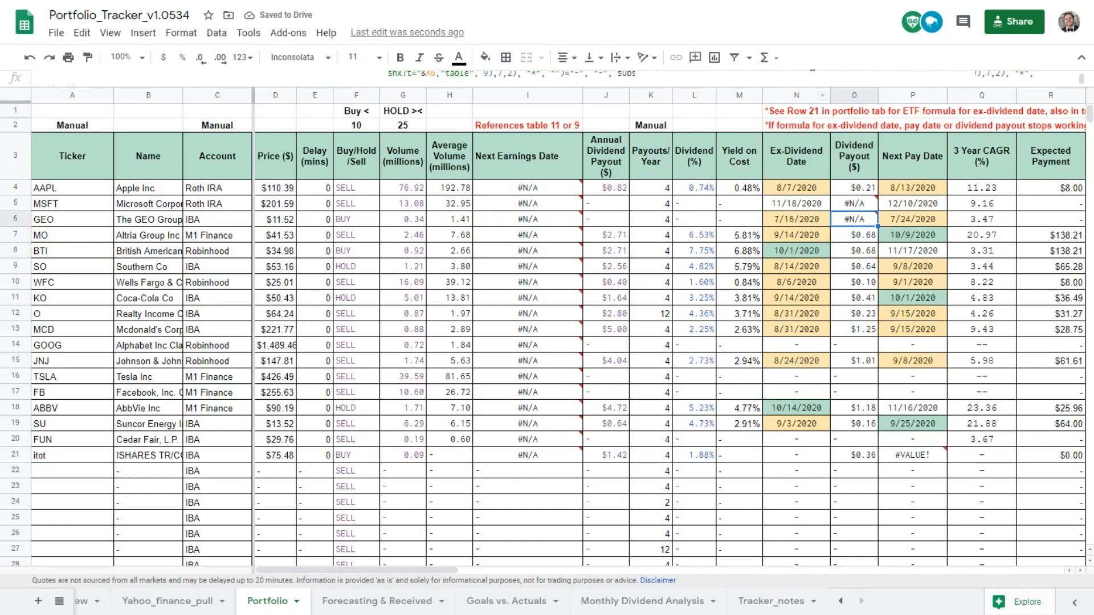
Paste the copied BTI formula text into the Dividend Payout cells of GEO and MSFT
left_click(813, 75)
key("ctrl+a")
key("ctrl+v")
key("Return")
key("Up")
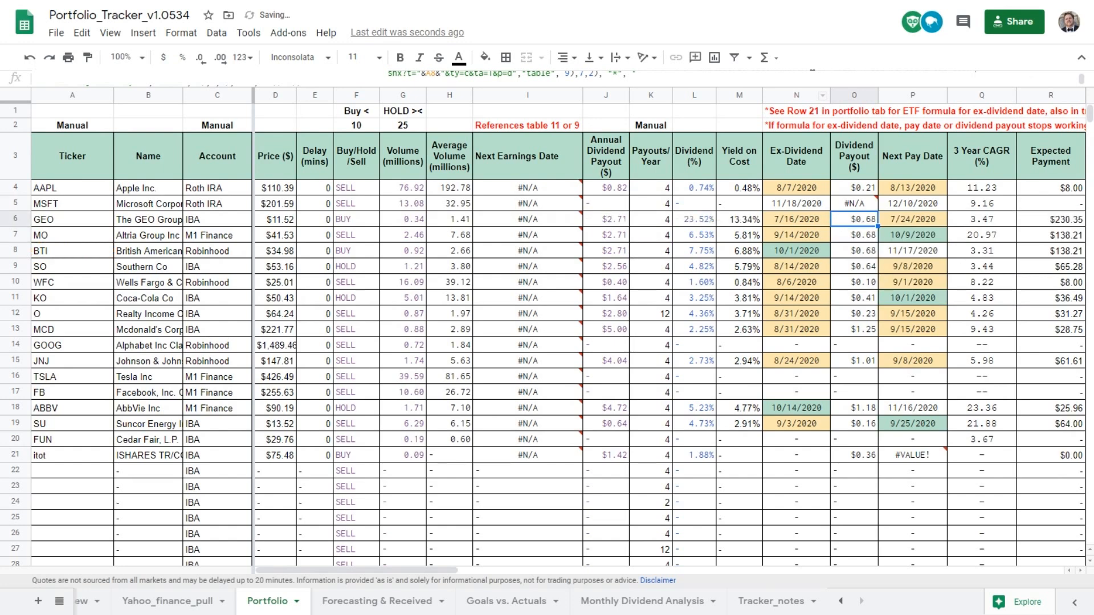
key("Return")
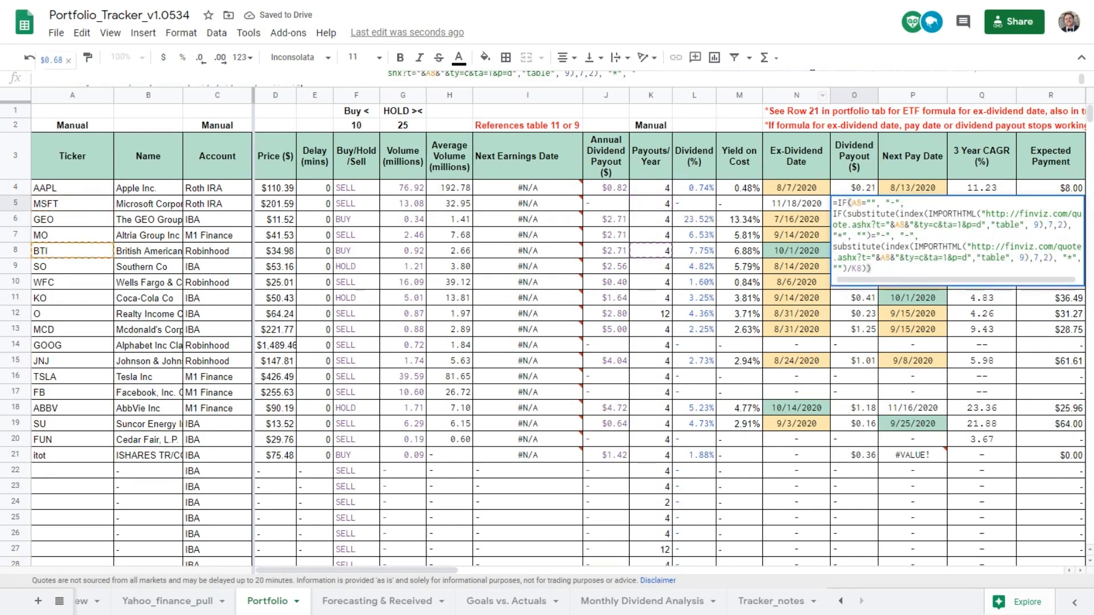
key("Return")
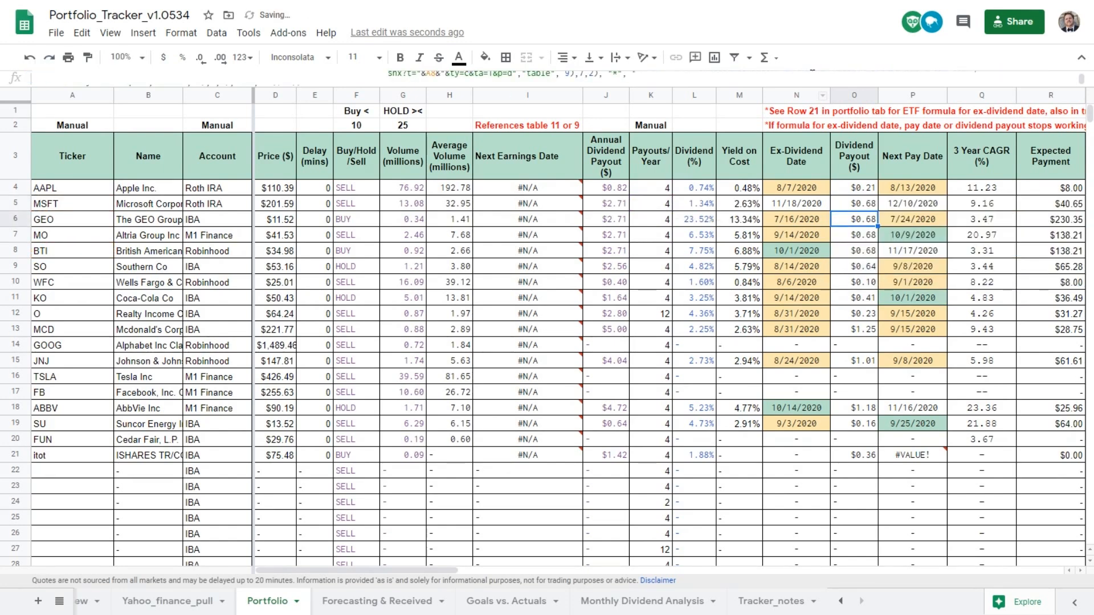
Fill BTI's Dividend Payout formula up through the MO, GEO and MSFT rows
key("Down")
key("Down")
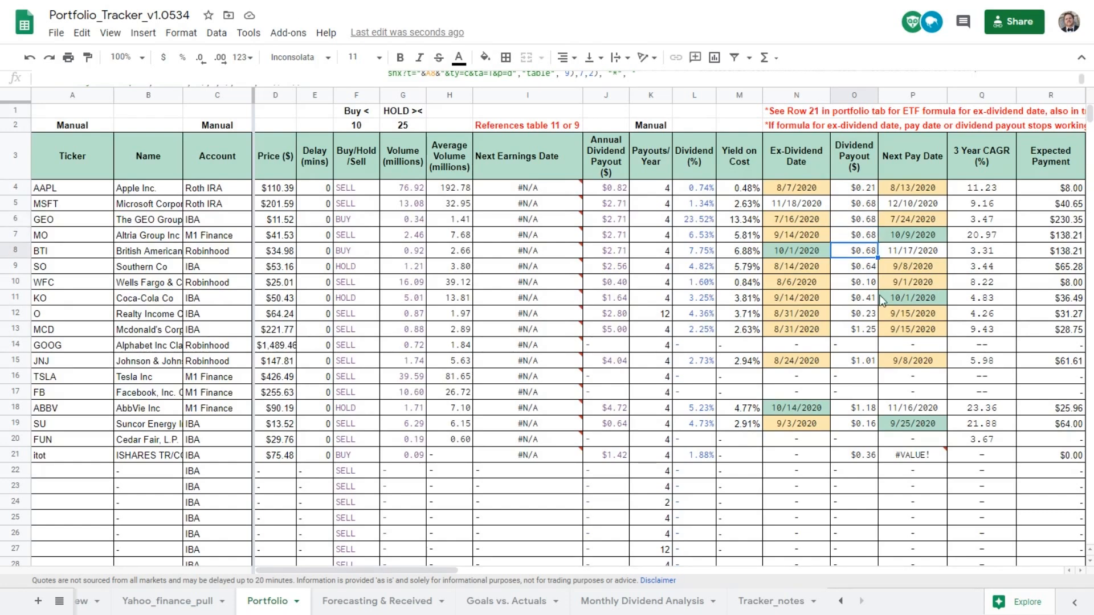
left_click_drag(878, 258, 874, 204)
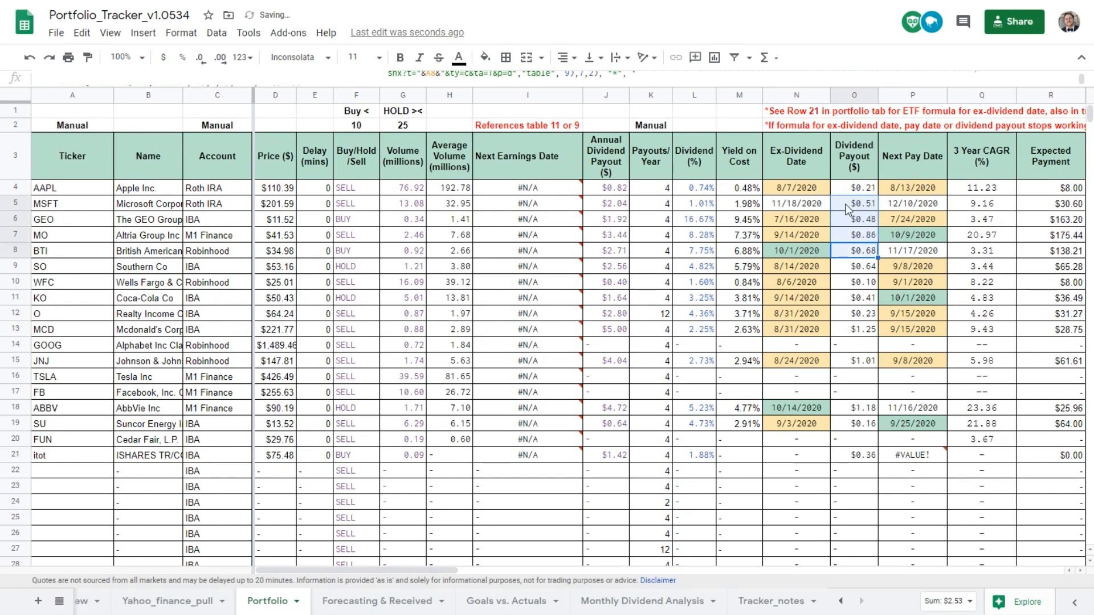
left_click(847, 206)
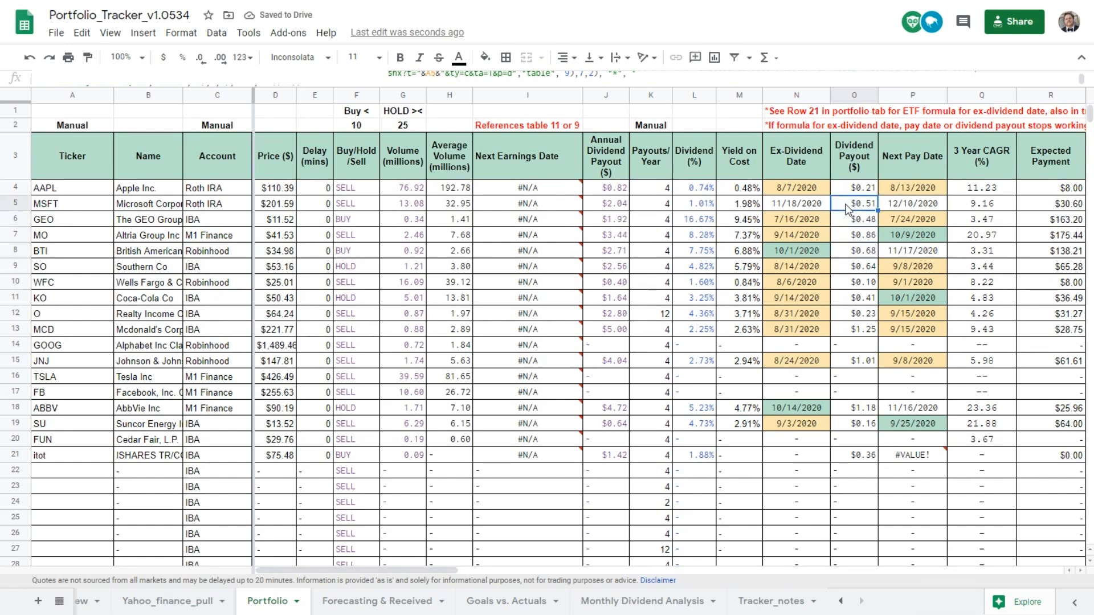
Try table number 11 instead of 9 in both IMPORTHTML calls of AAPL's Dividend Payout formula
key("Up")
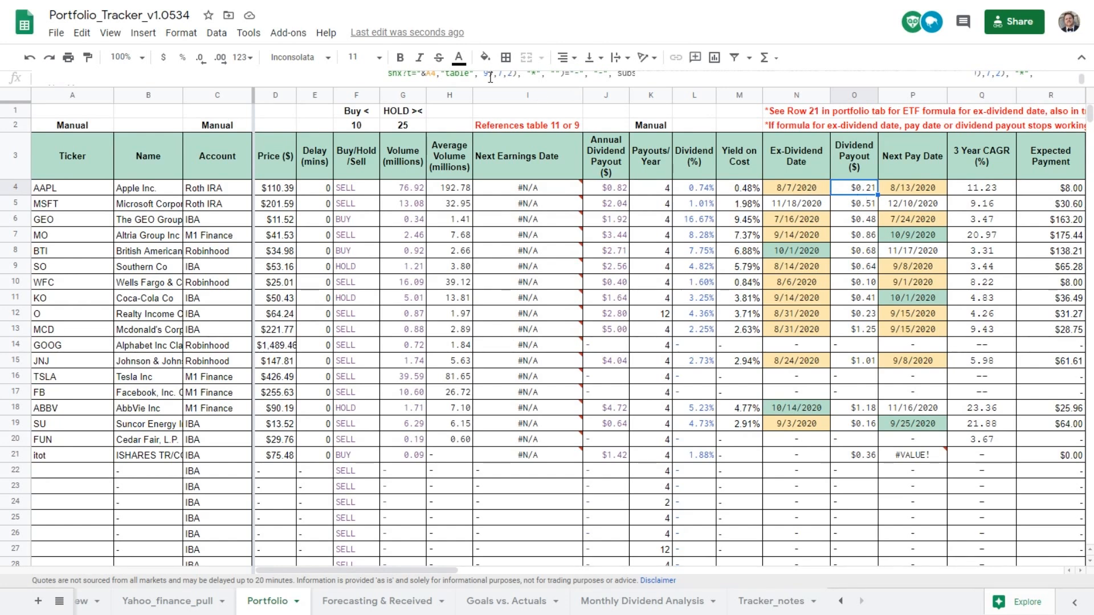
key("F2")
key("BackSpace")
type("11")
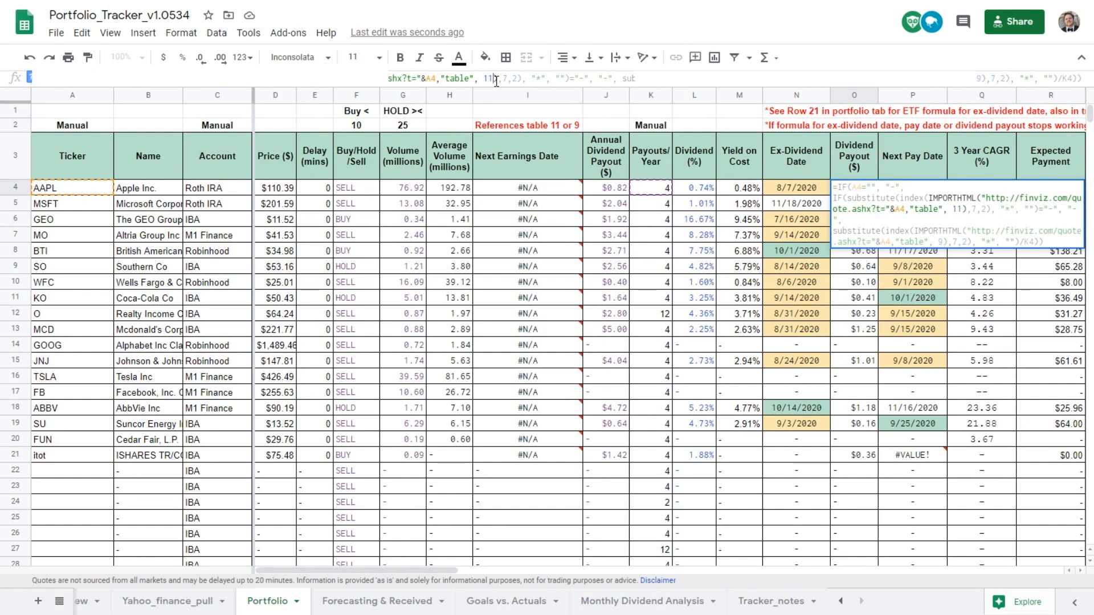
left_click(981, 79)
key("BackSpace")
type("11")
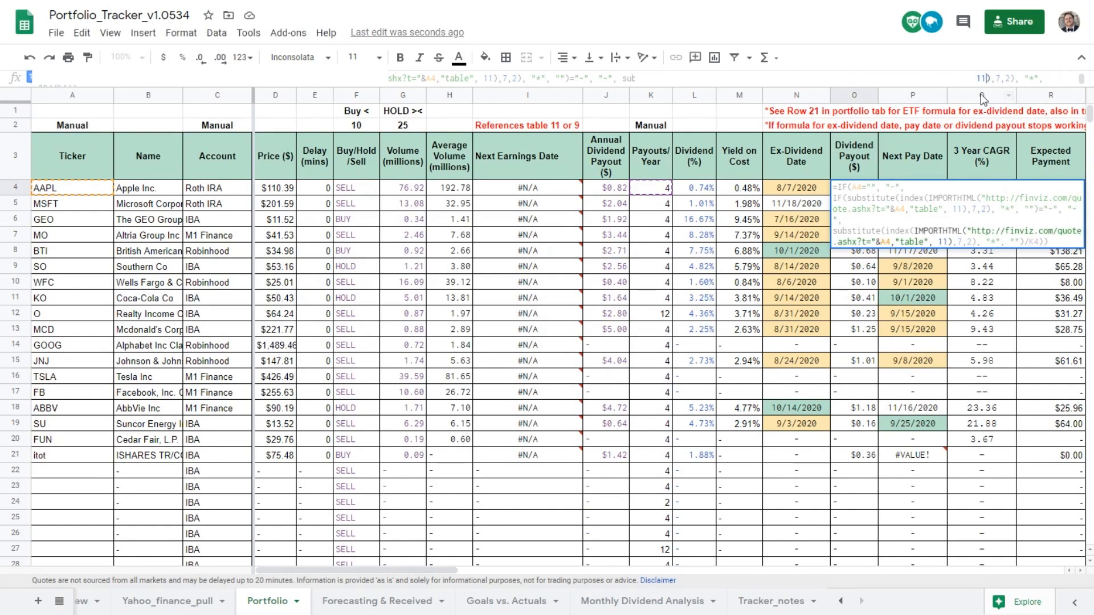
key("Return")
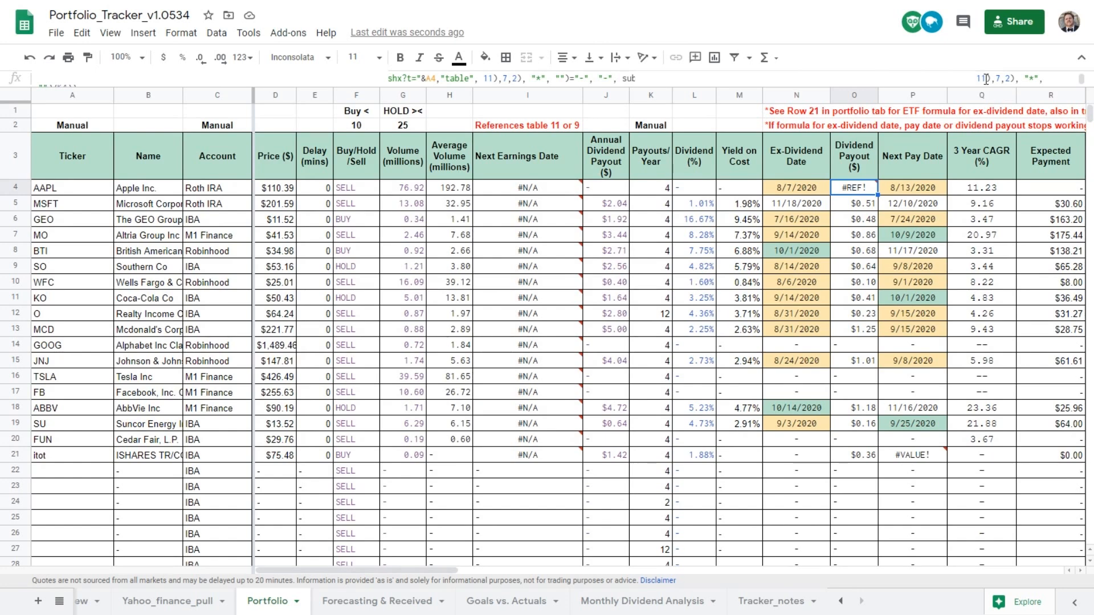
Set the table number back to 9 in both IMPORTHTML calls of AAPL's Dividend Payout formula
left_click(986, 78)
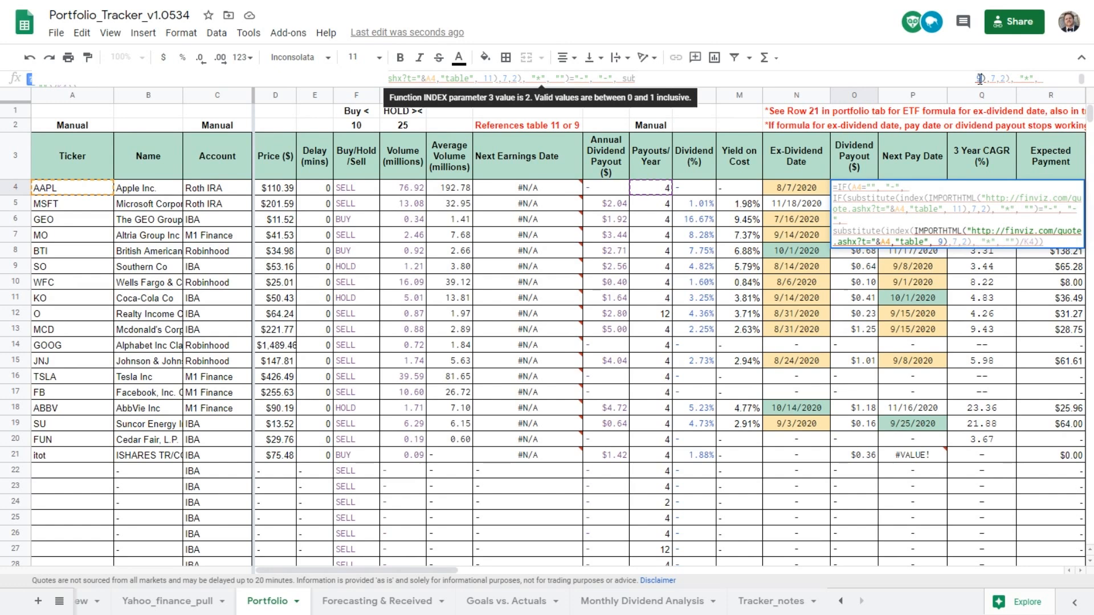
left_click(494, 79)
key("BackSpace")
key("BackSpace")
type("9")
key("Return")
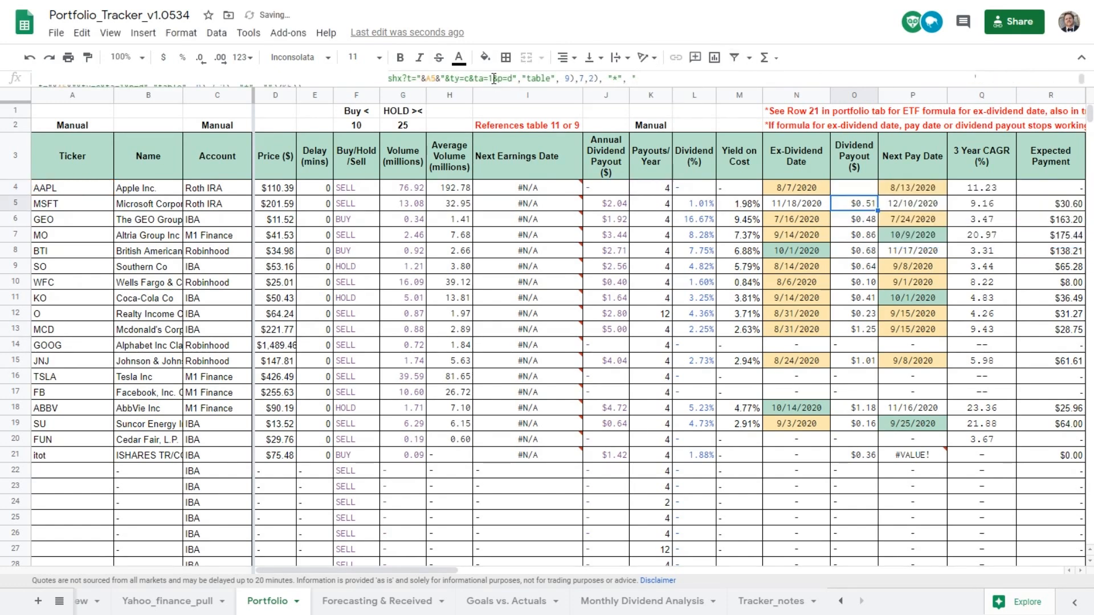
Copy the full text of AAPL's Dividend Payout formula and paste it over the formula in MSFT's Dividend Payout cell
key("Up")
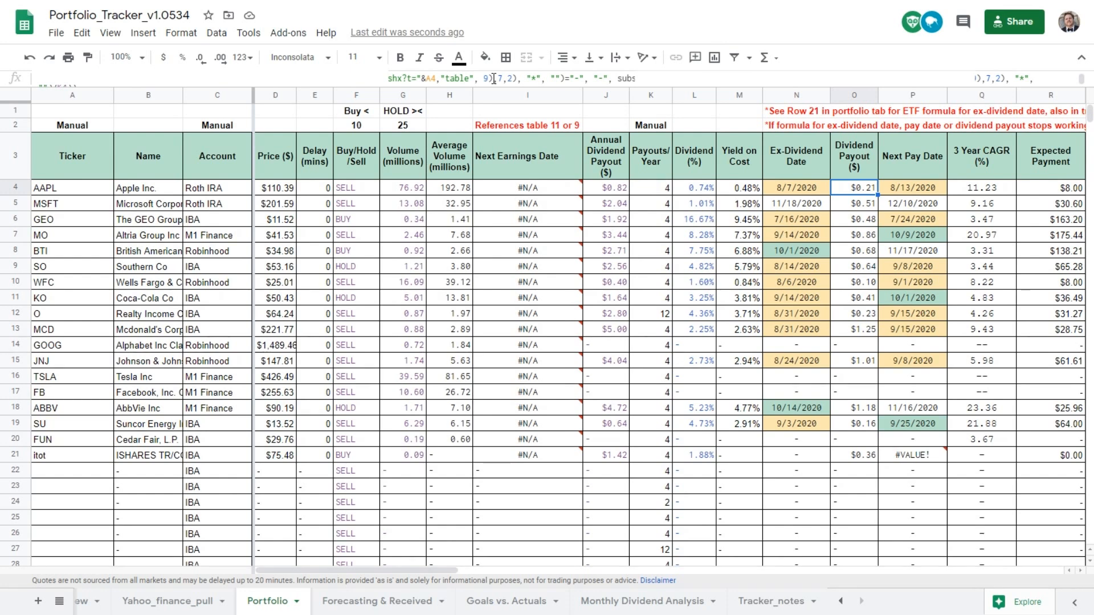
left_click(493, 78)
key("ctrl+a")
key("ctrl+c")
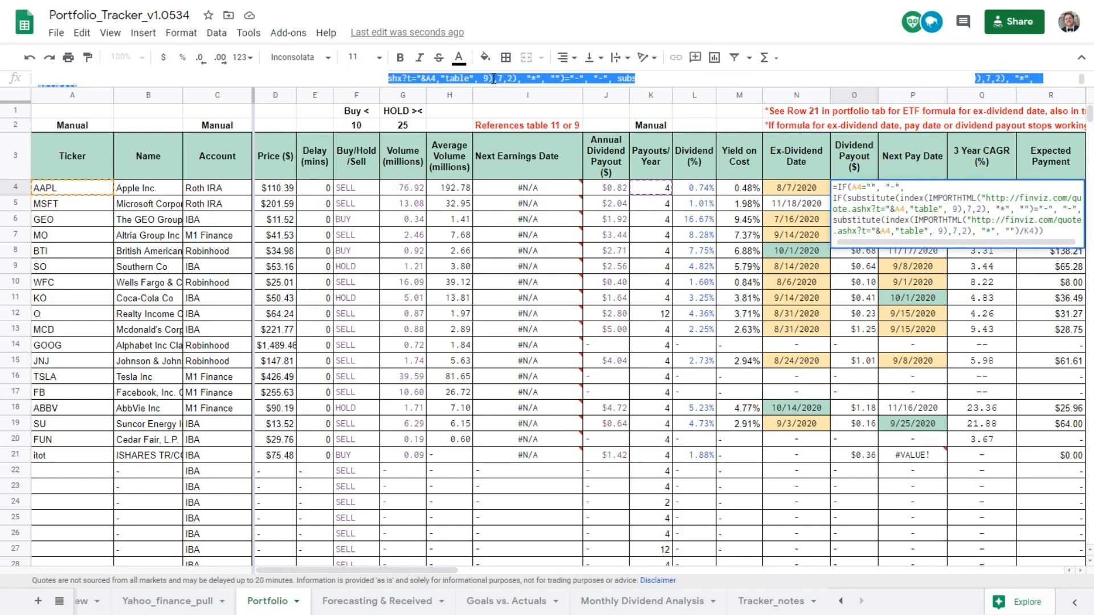
key("Return")
double_click(489, 83)
key("ctrl+a")
key("ctrl+v")
key("Return")
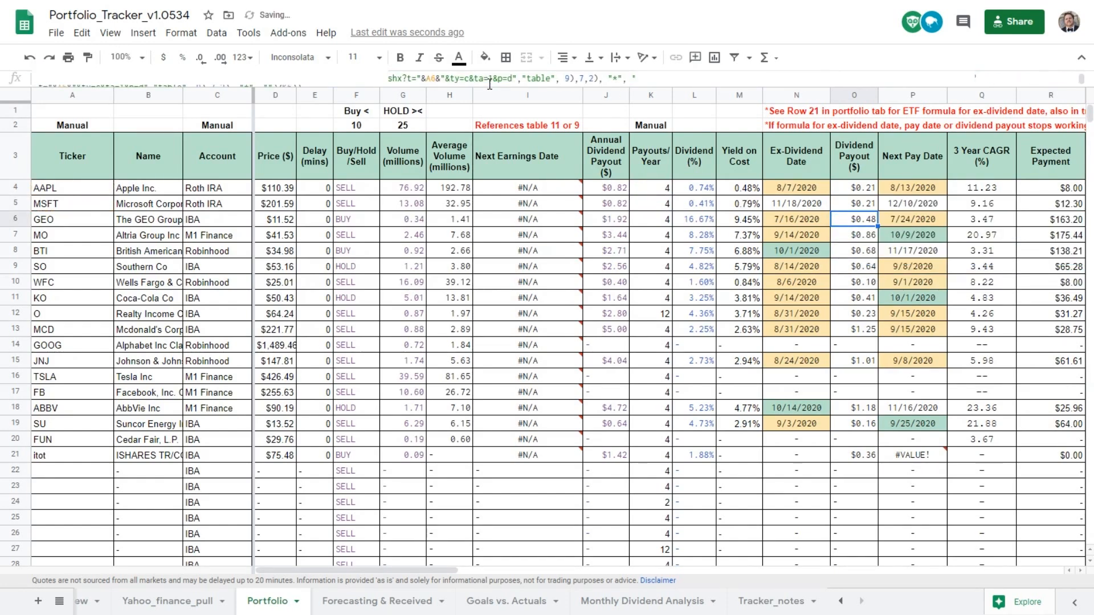
Try filling AAPL's Dividend Payout formula down into the MSFT row
key("Up")
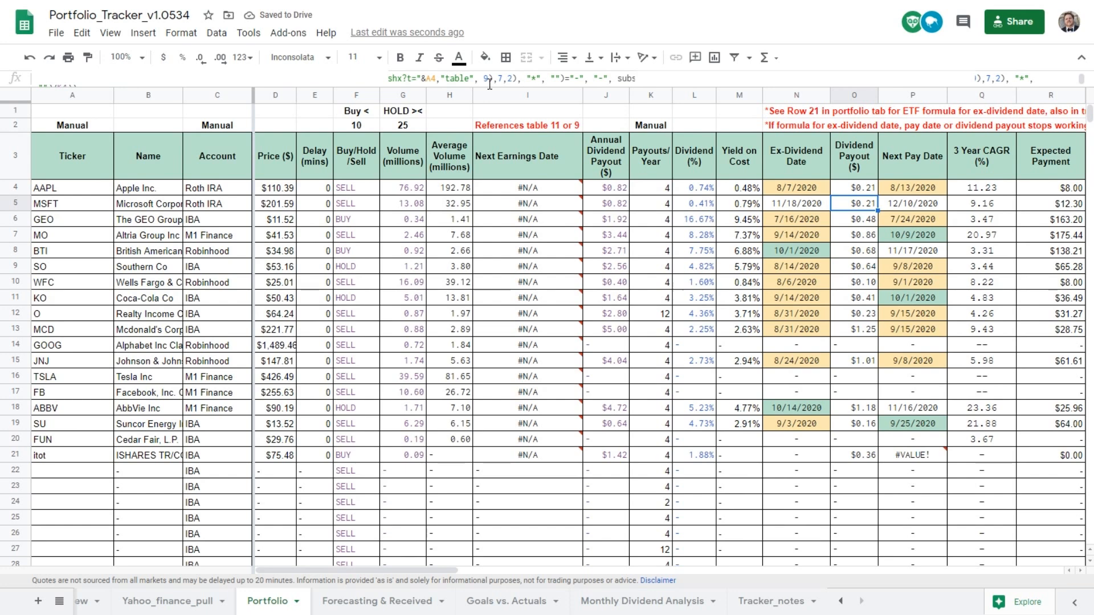
key("Up")
left_click_drag(878, 194, 874, 212)
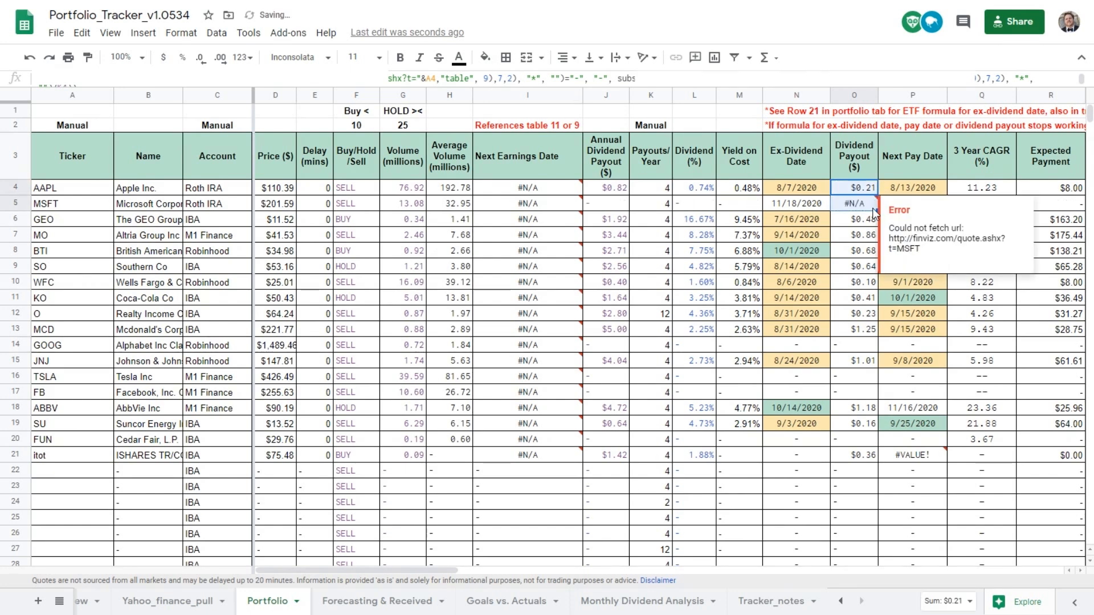
left_click(862, 211)
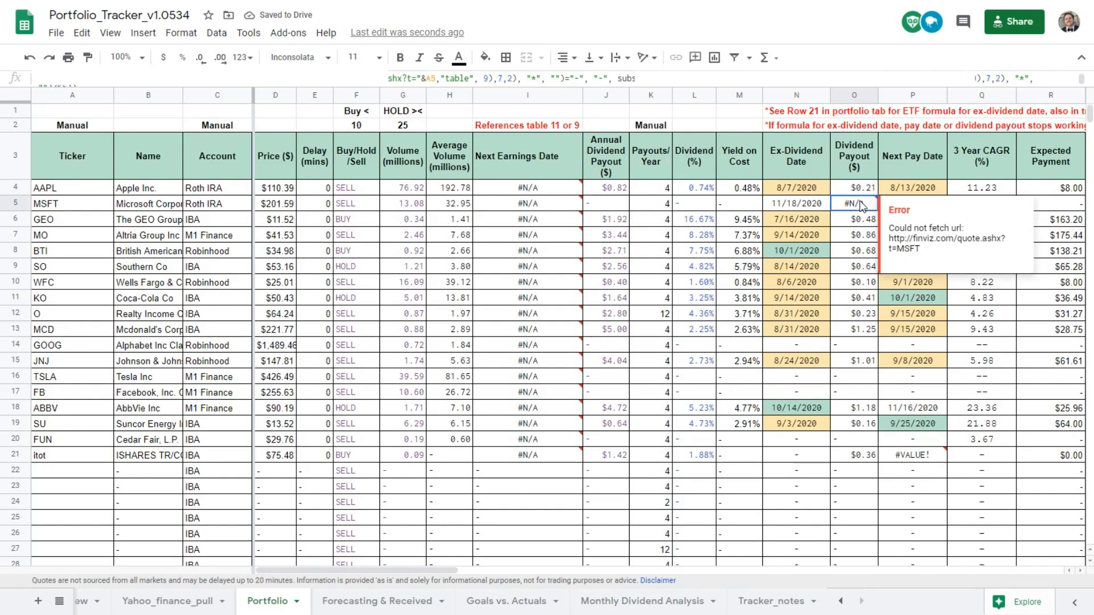
Fill GEO's Dividend Payout formula up into the MSFT row
left_click(865, 223)
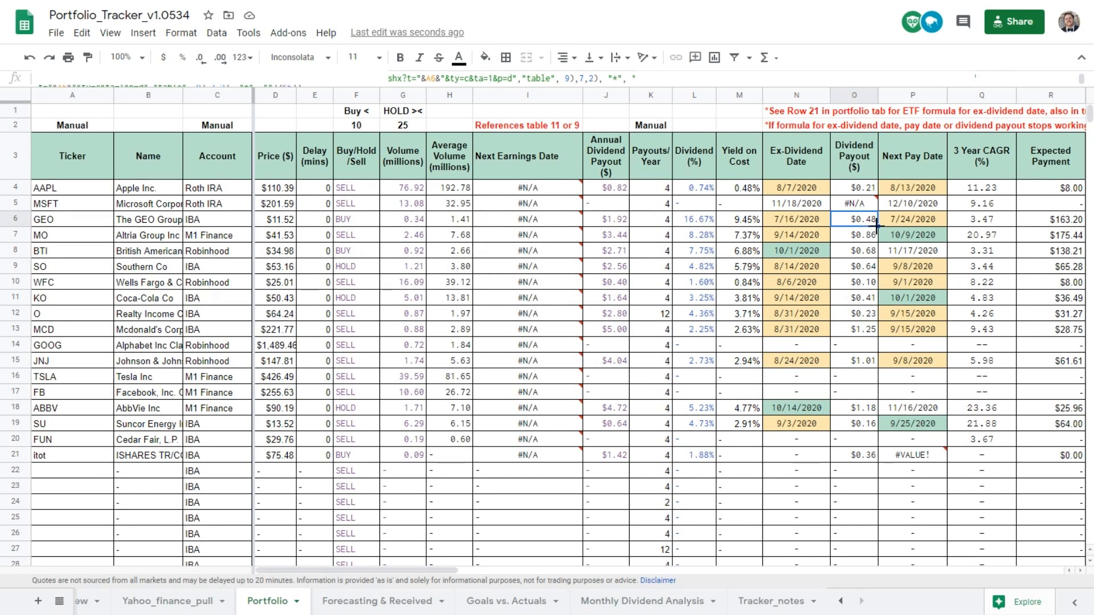
left_click_drag(876, 225, 876, 210)
left_click(862, 206)
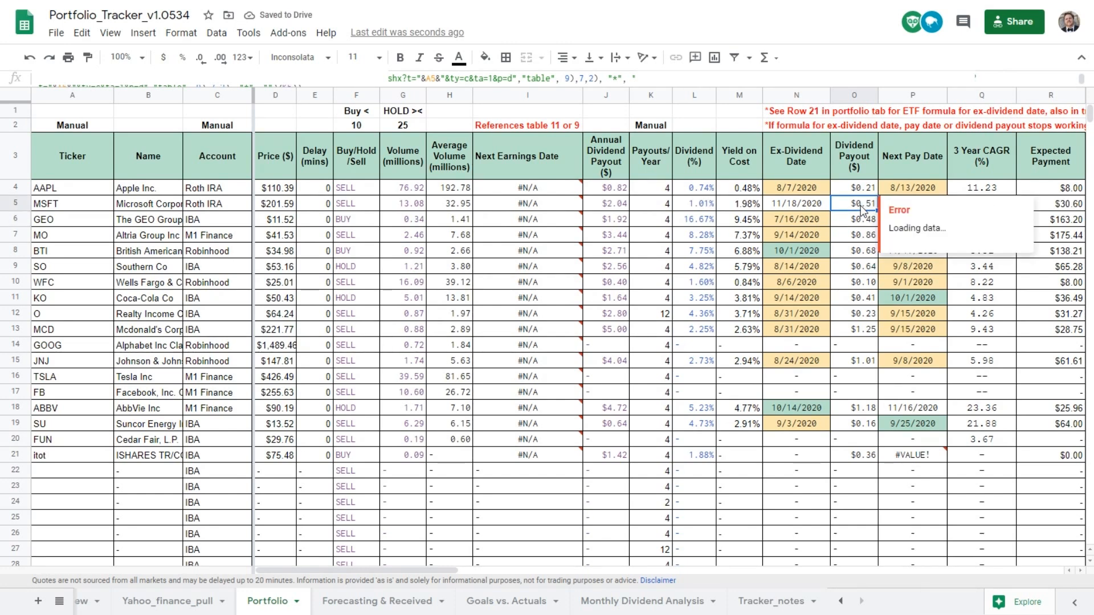